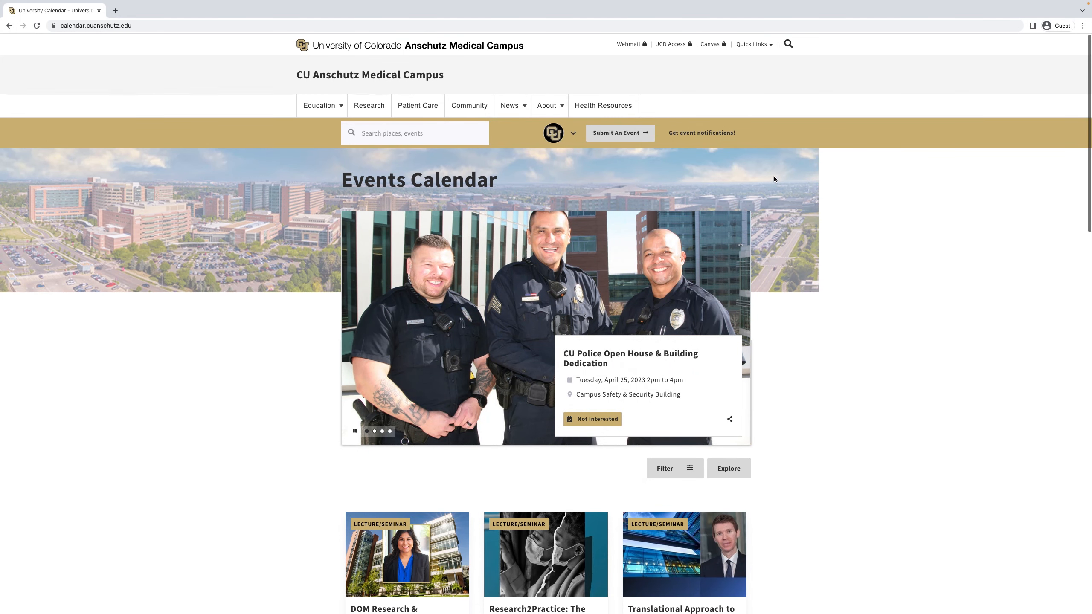
# Open the calendar's admin dashboard and start a new event.
pyautogui.click(556, 134)
pyautogui.click(482, 130)
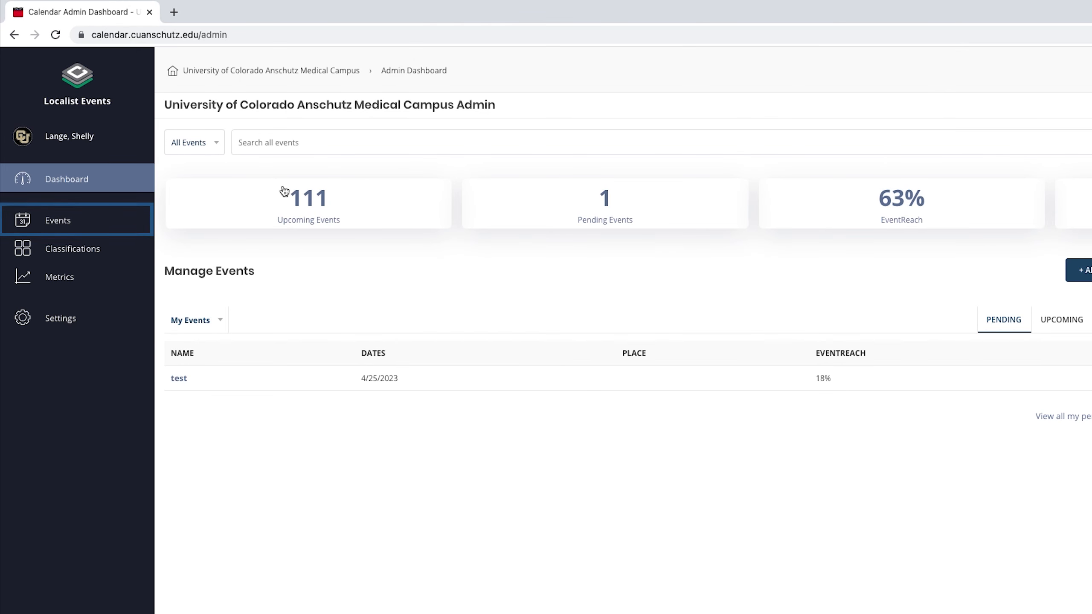
pyautogui.click(101, 226)
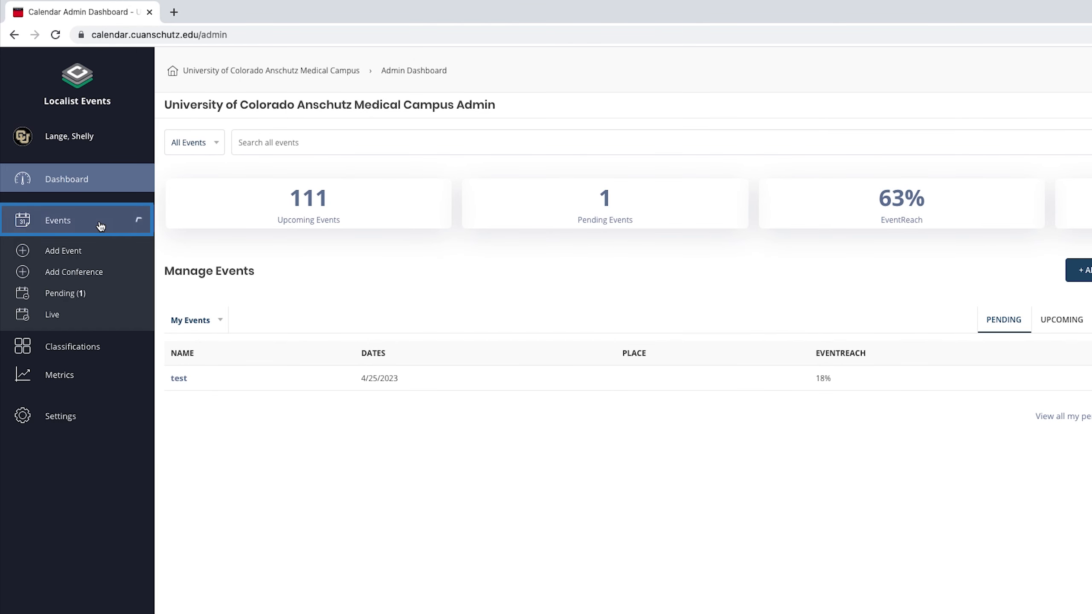
pyautogui.click(64, 250)
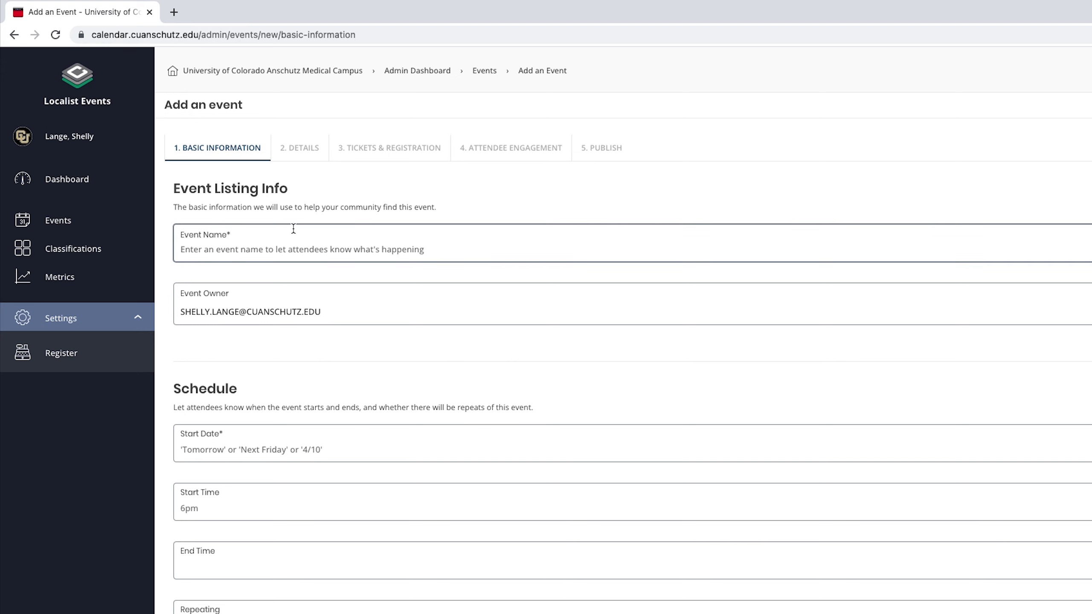
# Name the event "How to use the campus calendar".
pyautogui.click(210, 254)
pyautogui.write('How to us')
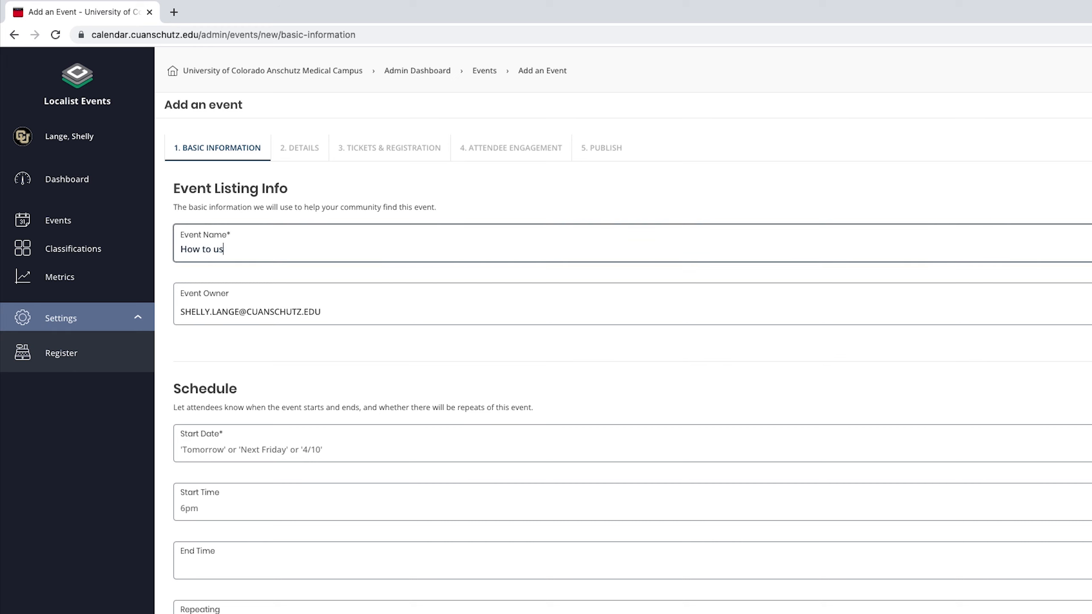
pyautogui.write('e the campus calendar')
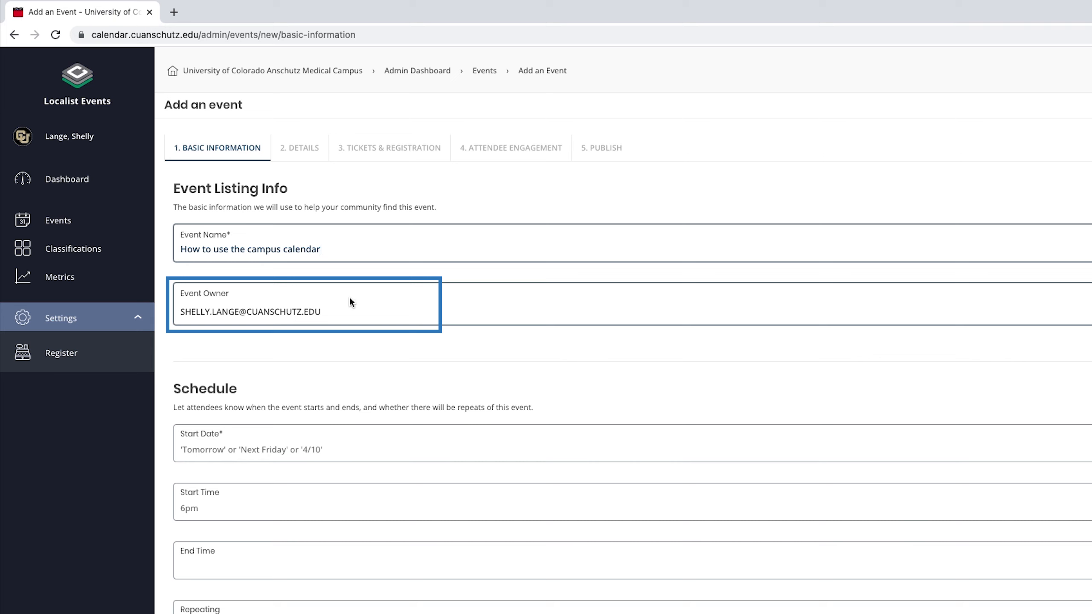
# Set the event's start date to Tomorrow with times 2 pm to 3 pm, and add it to the schedule.
pyautogui.press('Tab')
pyautogui.write('Tom')
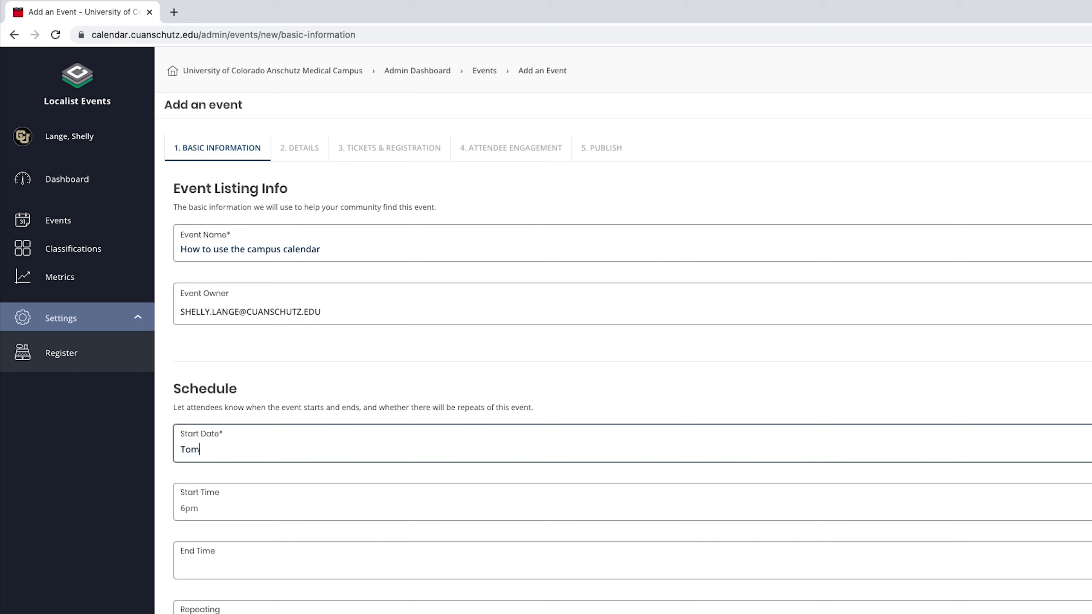
pyautogui.write('orrow')
pyautogui.click(220, 508)
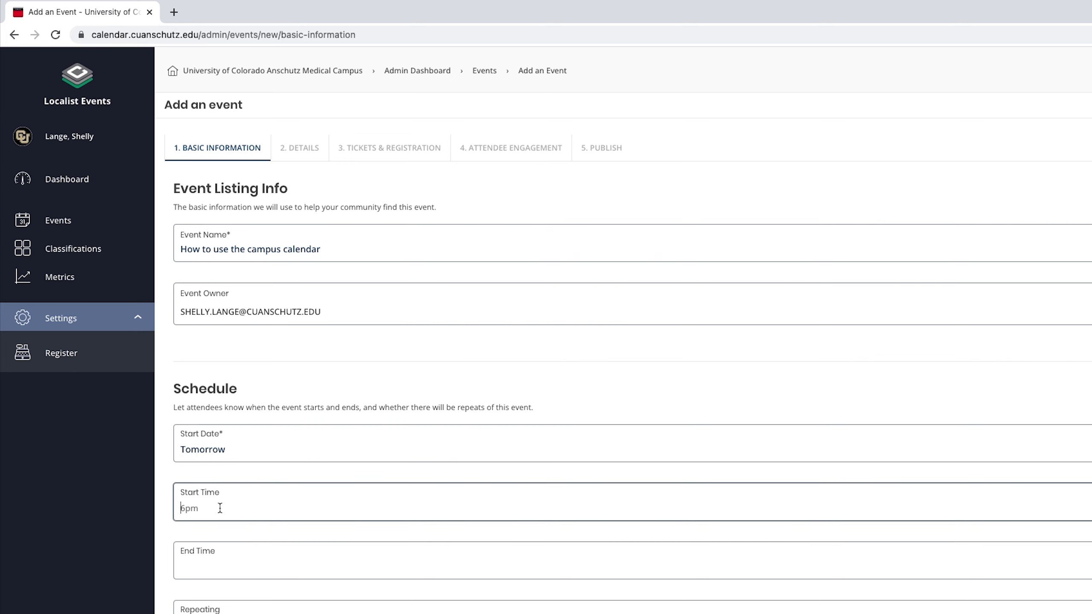
pyautogui.write('2 pm')
pyautogui.click(268, 567)
pyautogui.write('3 pm')
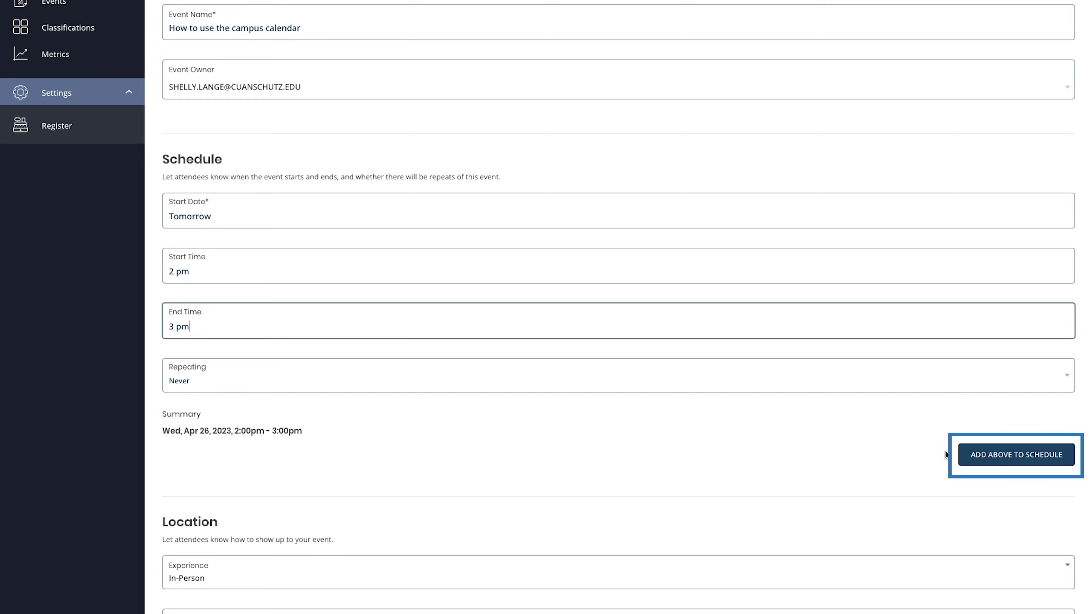
pyautogui.click(985, 457)
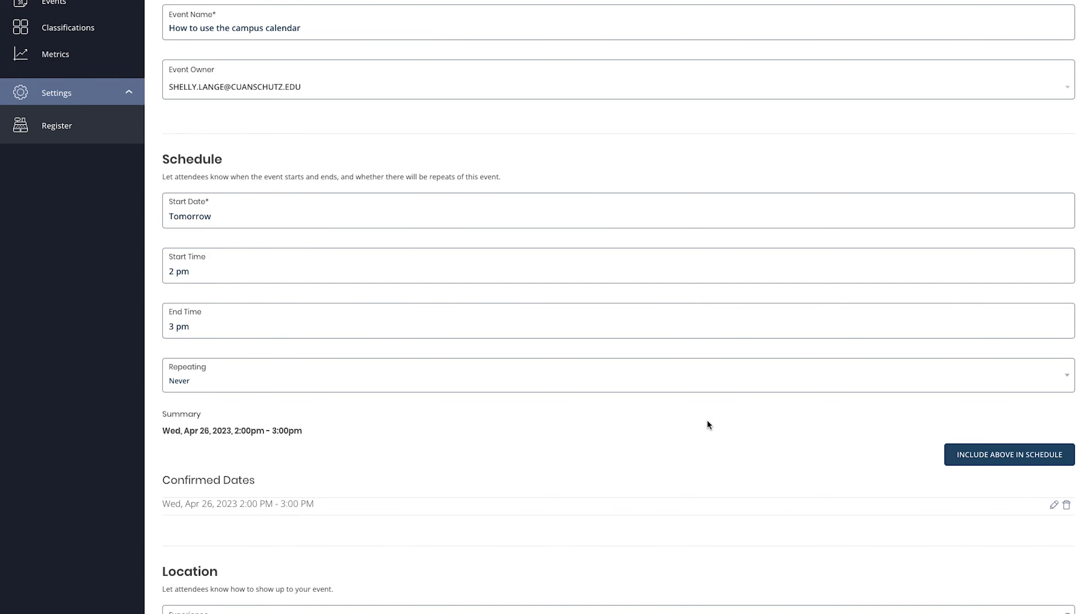
# Switch the event's experience to Virtual to view its location fields and return it to In-Person.
pyautogui.scroll(-9, 661, 449)
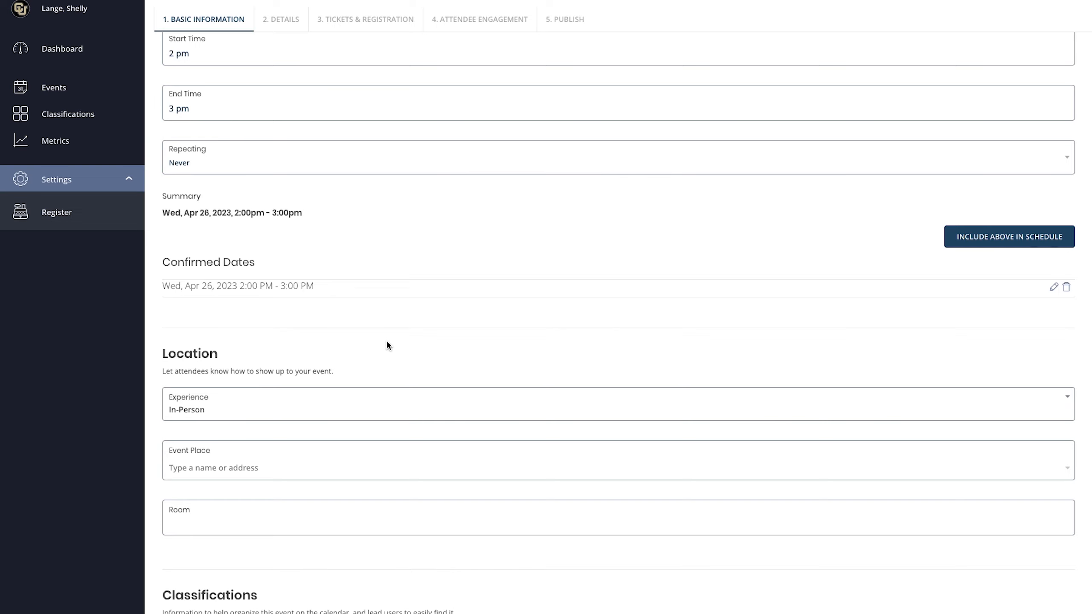
pyautogui.scroll(-3, 387, 341)
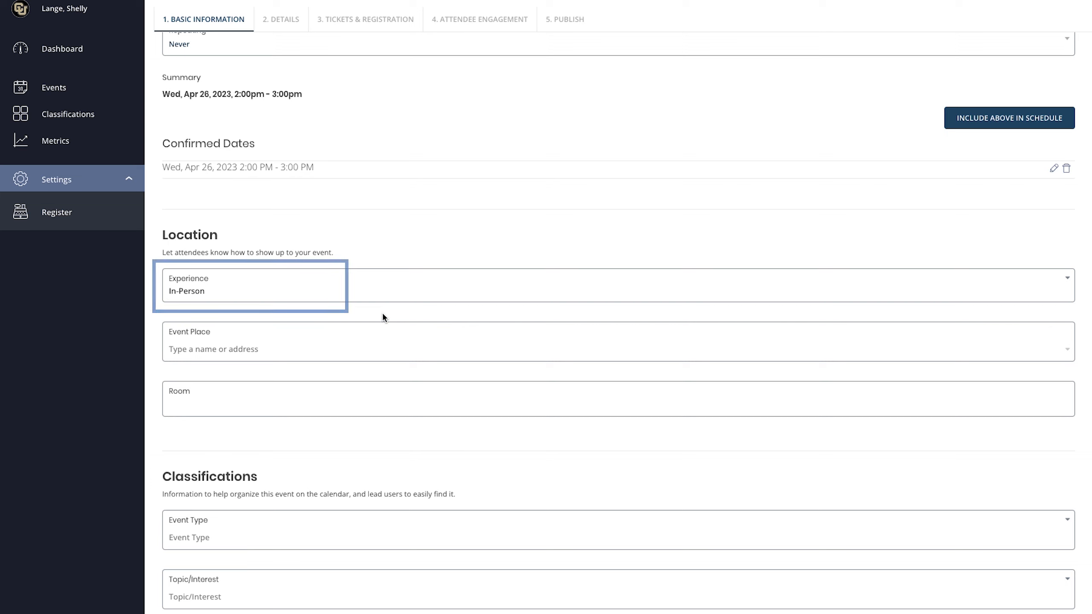
pyautogui.click(1062, 283)
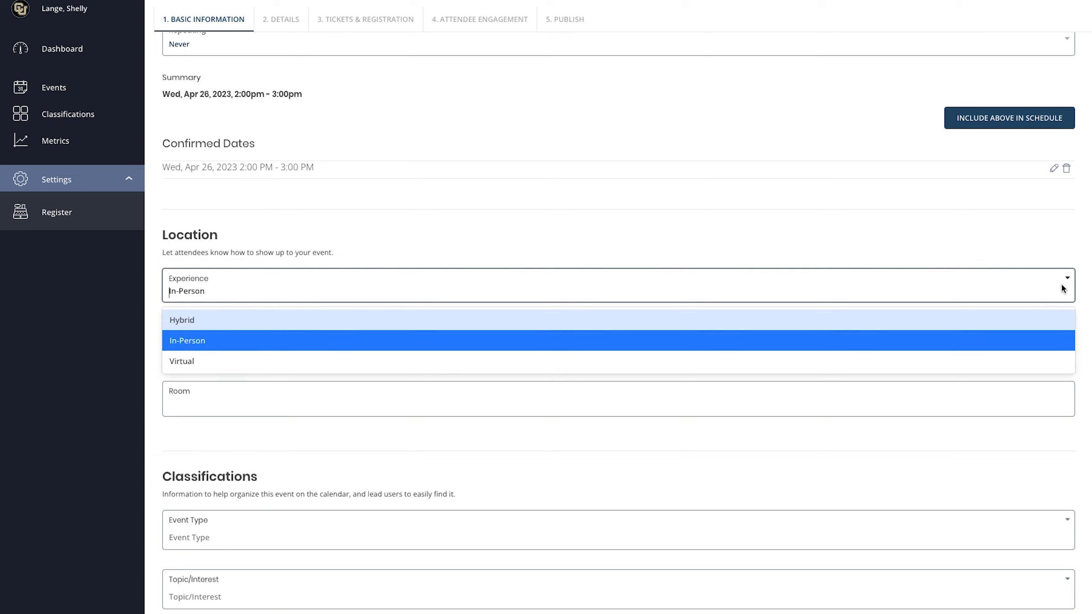
pyautogui.click(339, 363)
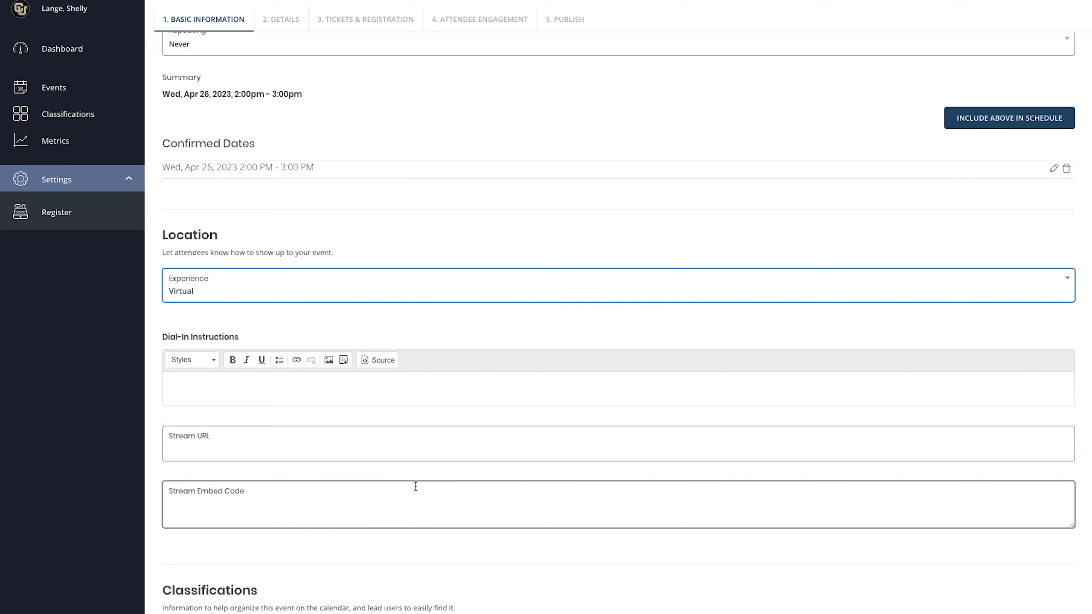
pyautogui.click(1069, 280)
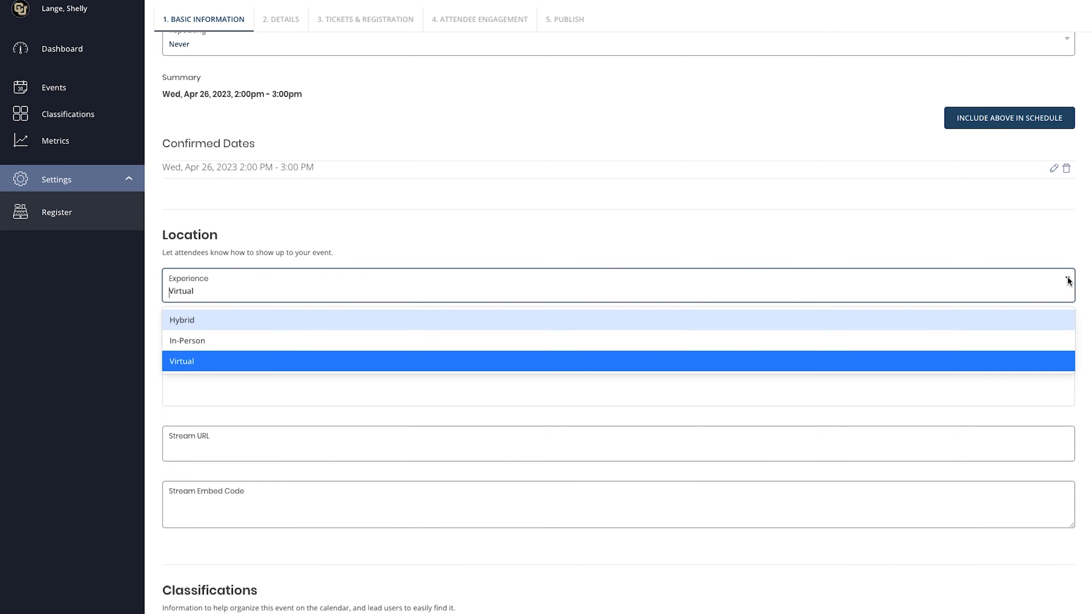
pyautogui.click(278, 340)
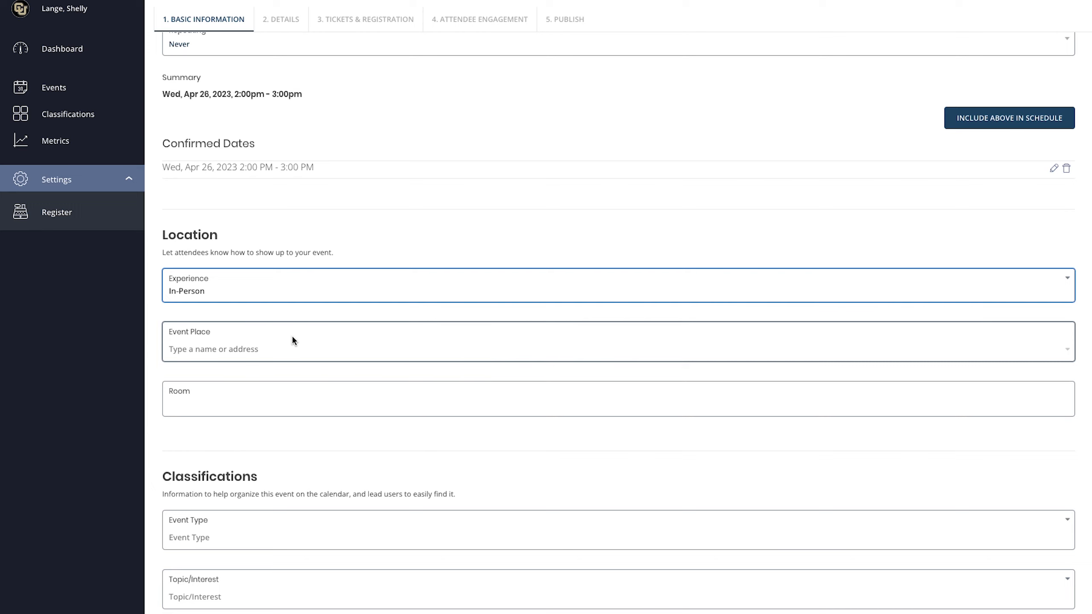
# Set the event place to Fitzsimons Building (Q20).
pyautogui.click(248, 348)
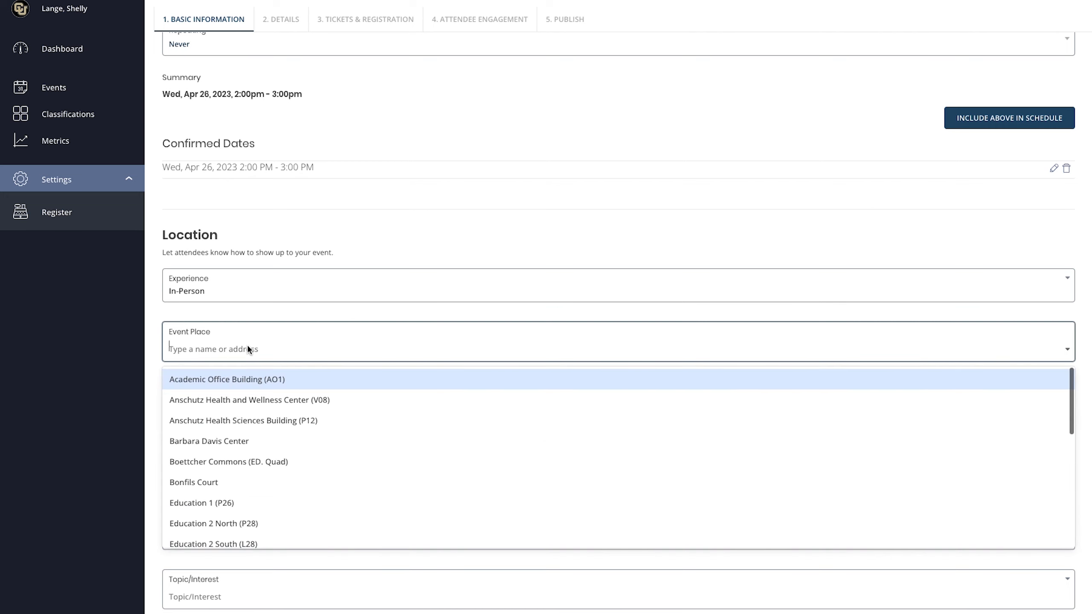
pyautogui.write('Fitz')
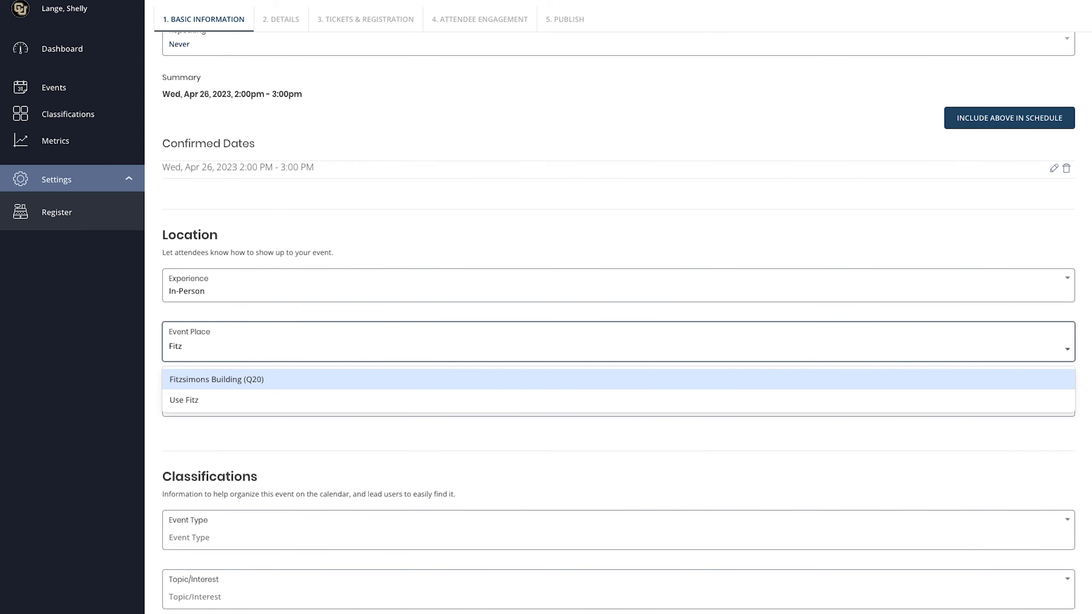
pyautogui.click(229, 386)
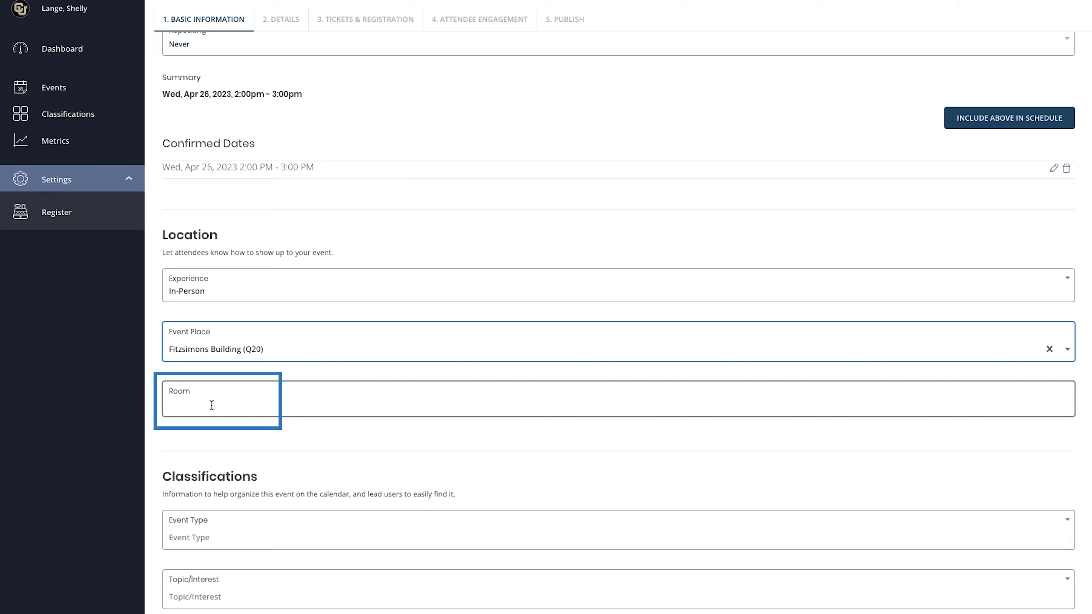
# Enter "Q20-E2307, 2nd floor, east wing" as the event's room.
pyautogui.click(211, 405)
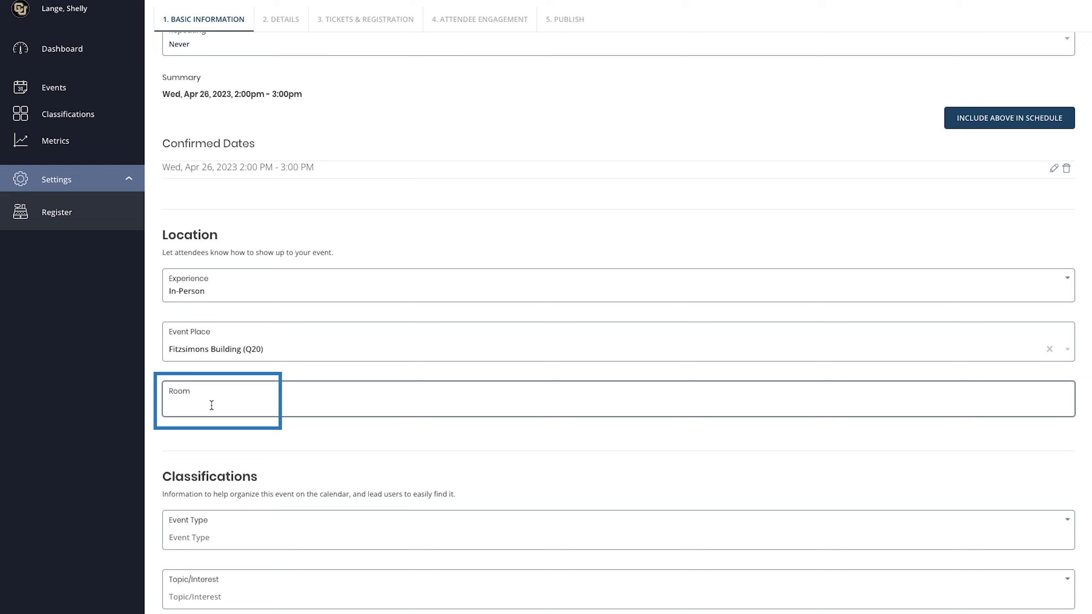
pyautogui.write('Q20-@')
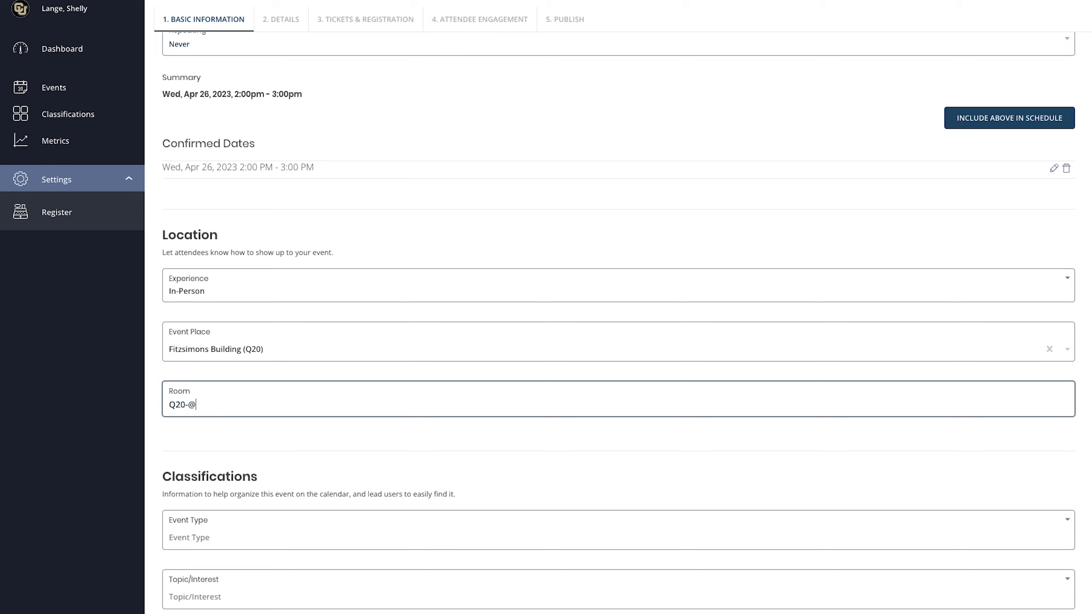
pyautogui.press('BackSpace')
pyautogui.write('E2307')
pyautogui.write('.')
pyautogui.write(', 2nd')
pyautogui.write(' floor, east wing')
# Classify the event with the event type Training.
pyautogui.scroll(-3, 271, 438)
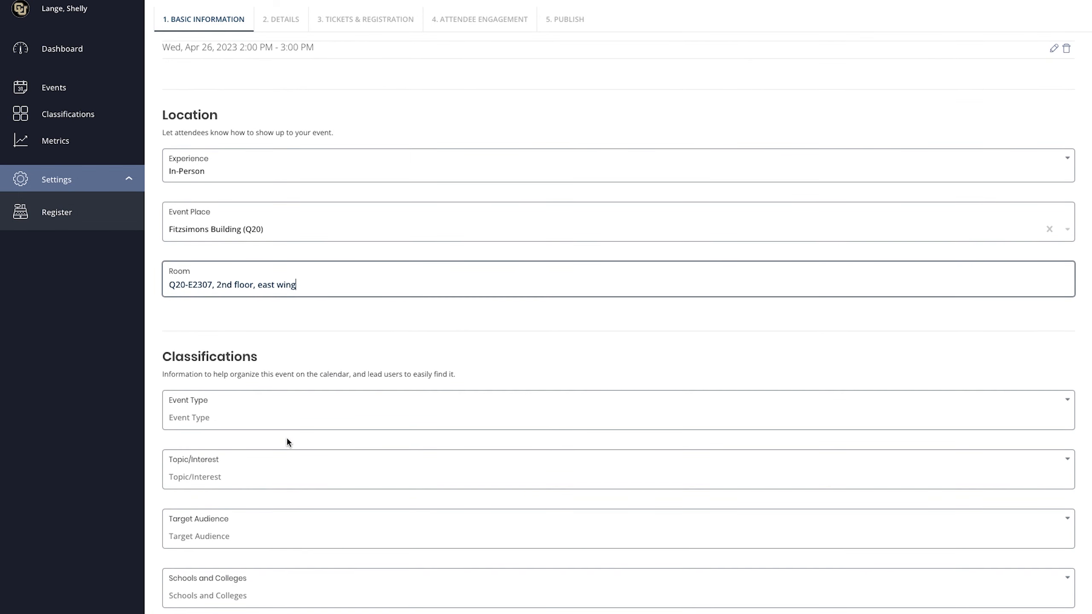
pyautogui.scroll(-5, 287, 437)
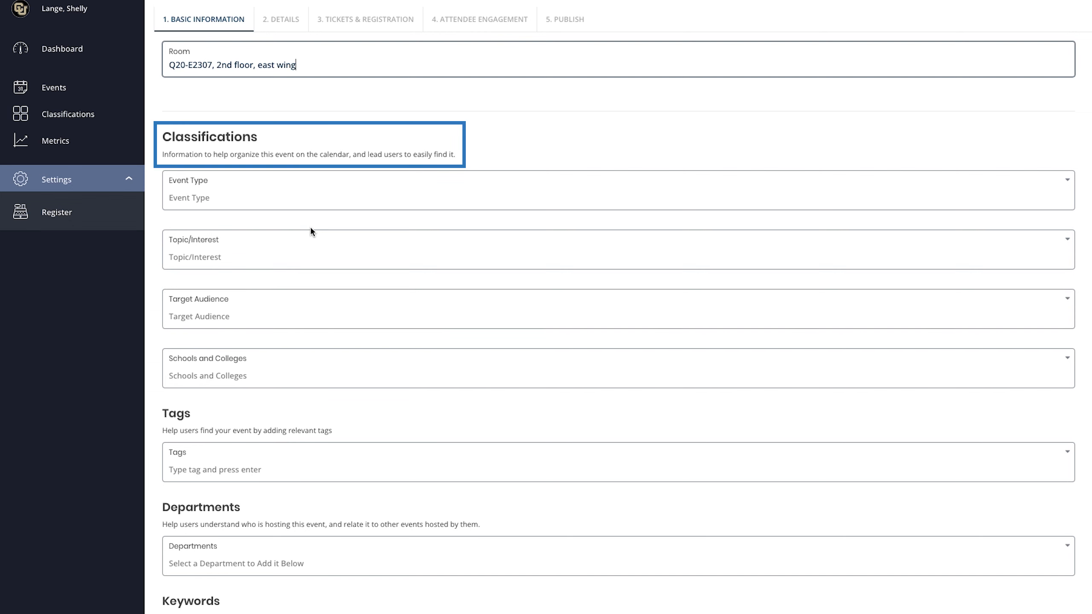
pyautogui.click(1068, 180)
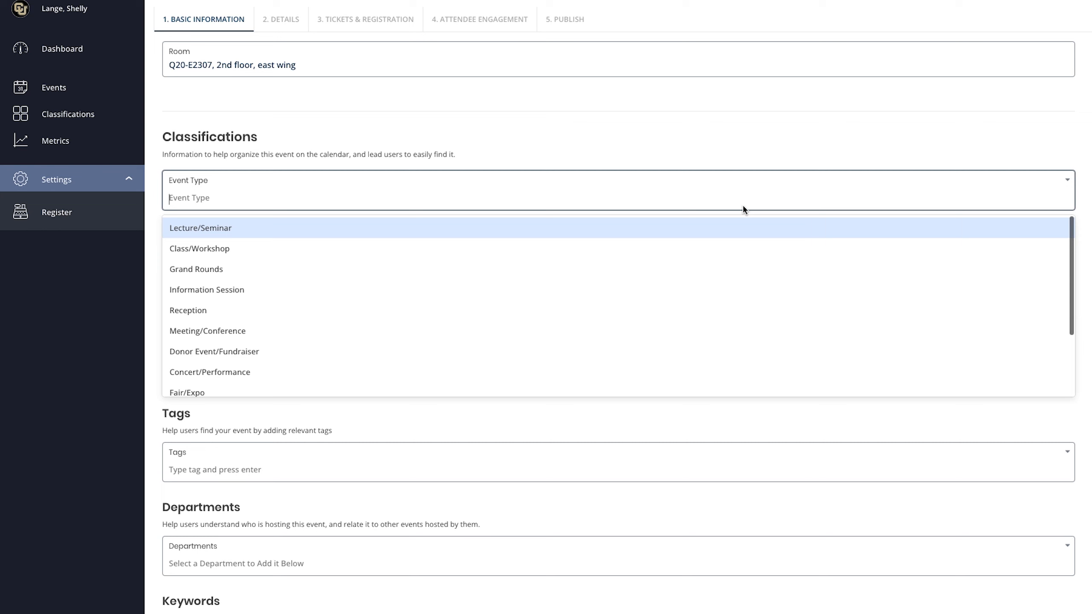
pyautogui.scroll(-2, 489, 266)
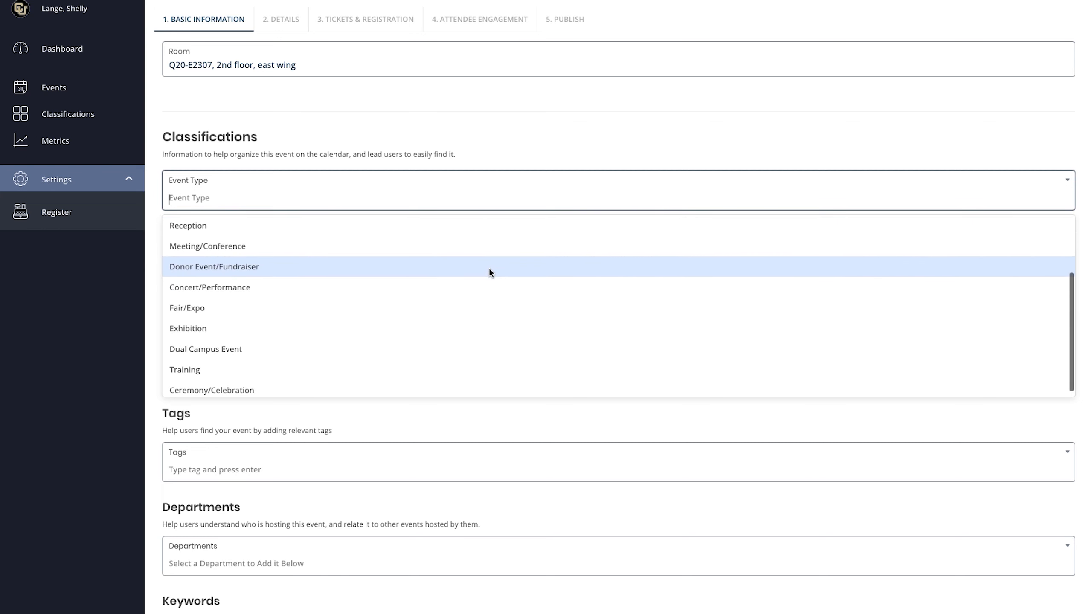
pyautogui.click(224, 366)
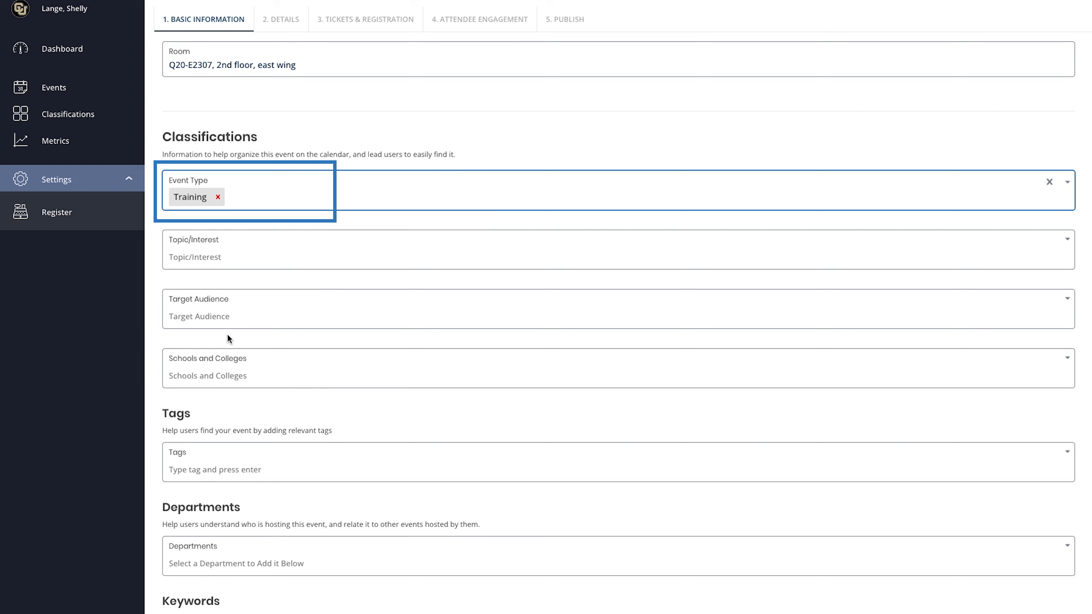
# Add Grand Rounds as a second event type and remove it again.
pyautogui.click(1067, 183)
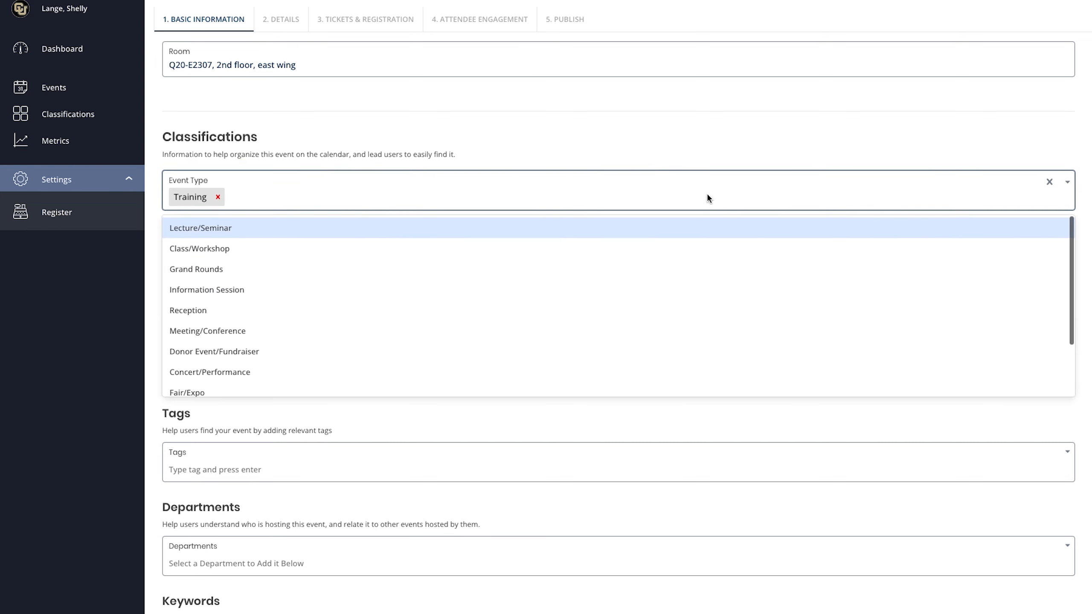
pyautogui.click(218, 269)
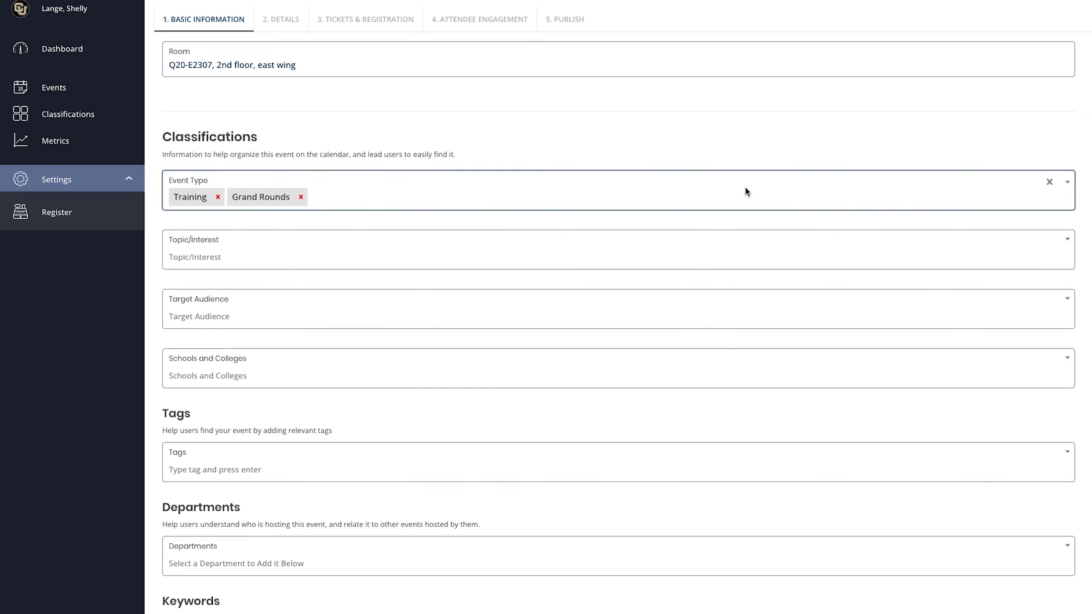
pyautogui.click(300, 197)
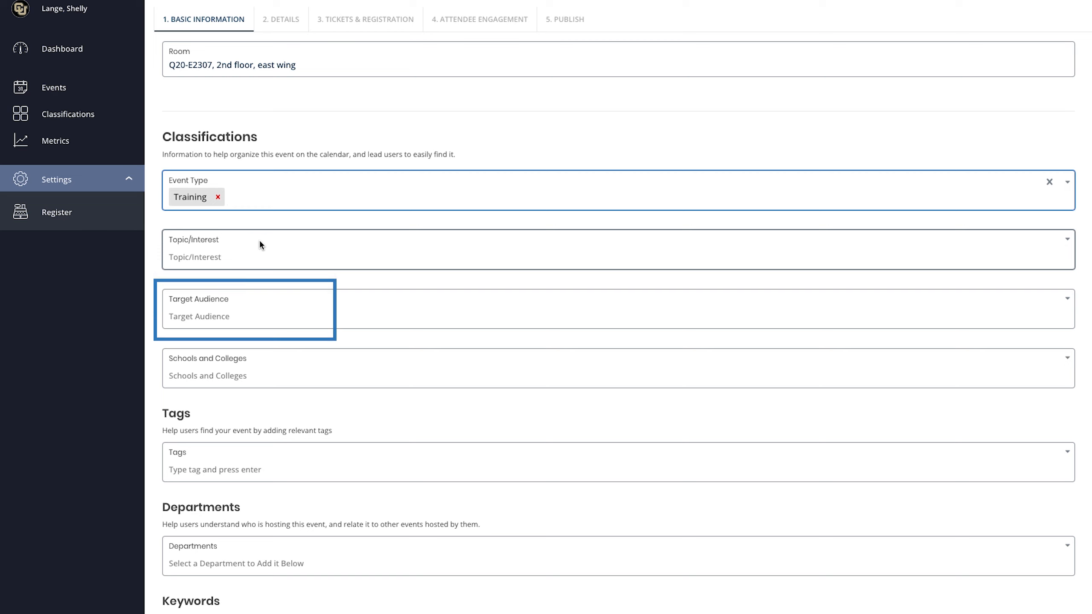
# Assign the topic/interest Development & Training to the event.
pyautogui.click(275, 258)
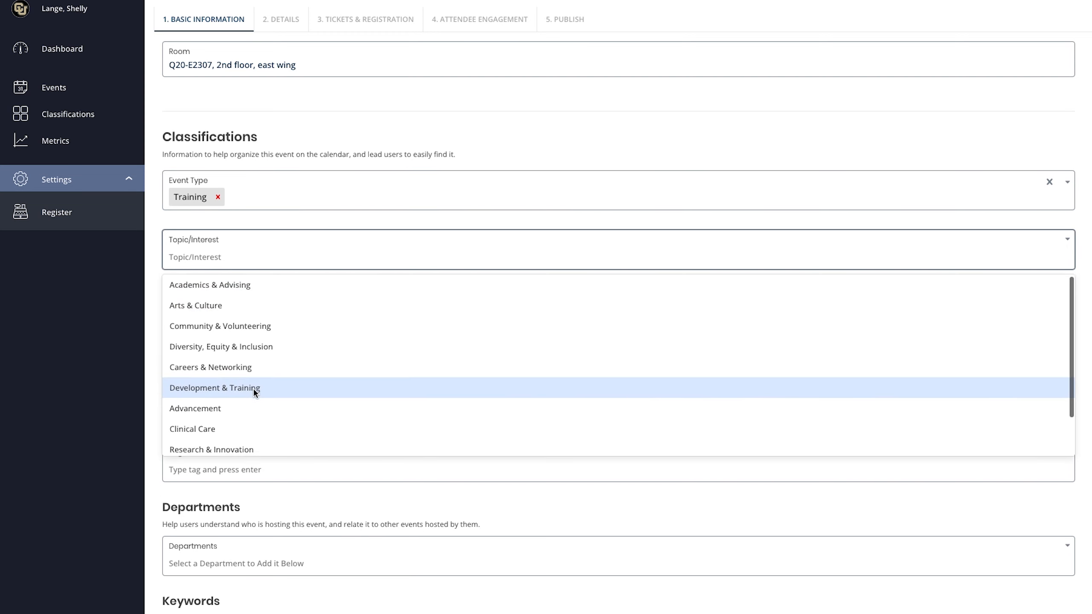
pyautogui.scroll(-1, 248, 348)
pyautogui.click(246, 347)
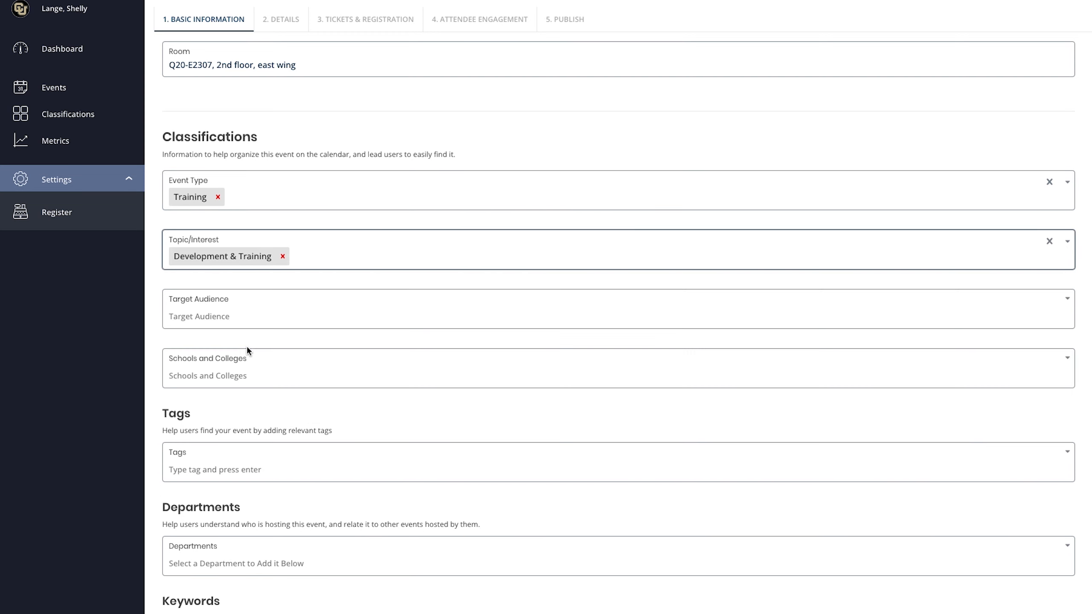
# Set the target audience to Students and the schools and colleges classification to School of Medicine.
pyautogui.click(228, 317)
pyautogui.click(219, 347)
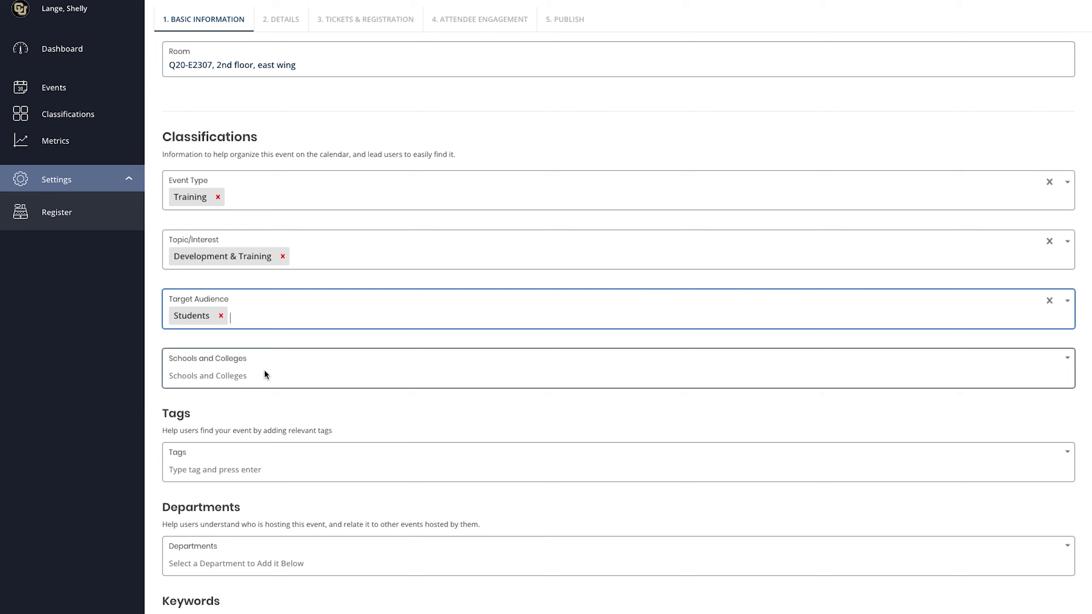
pyautogui.click(1067, 360)
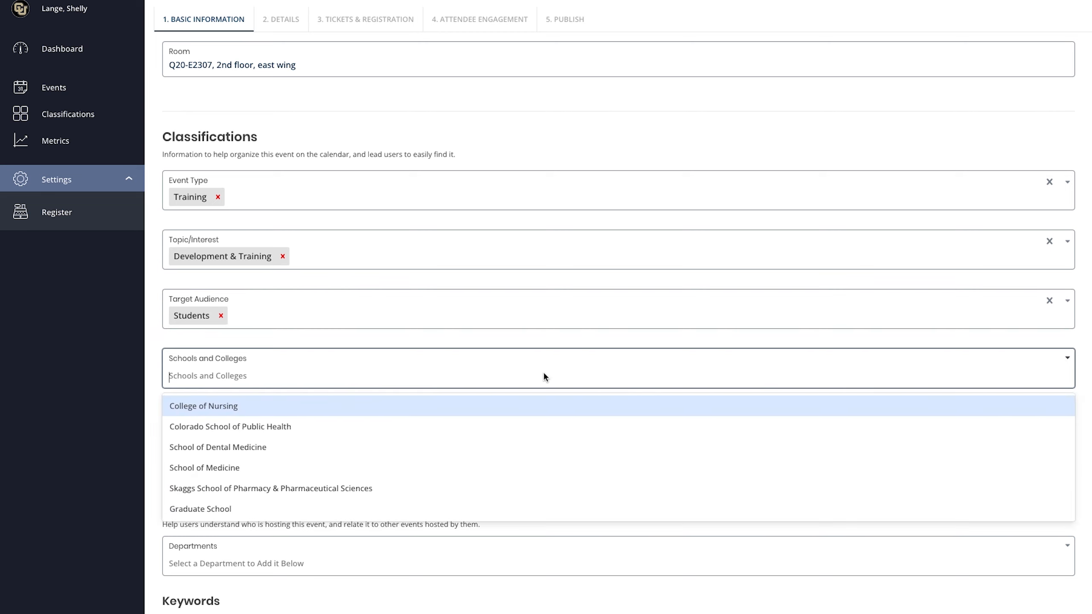
pyautogui.click(187, 466)
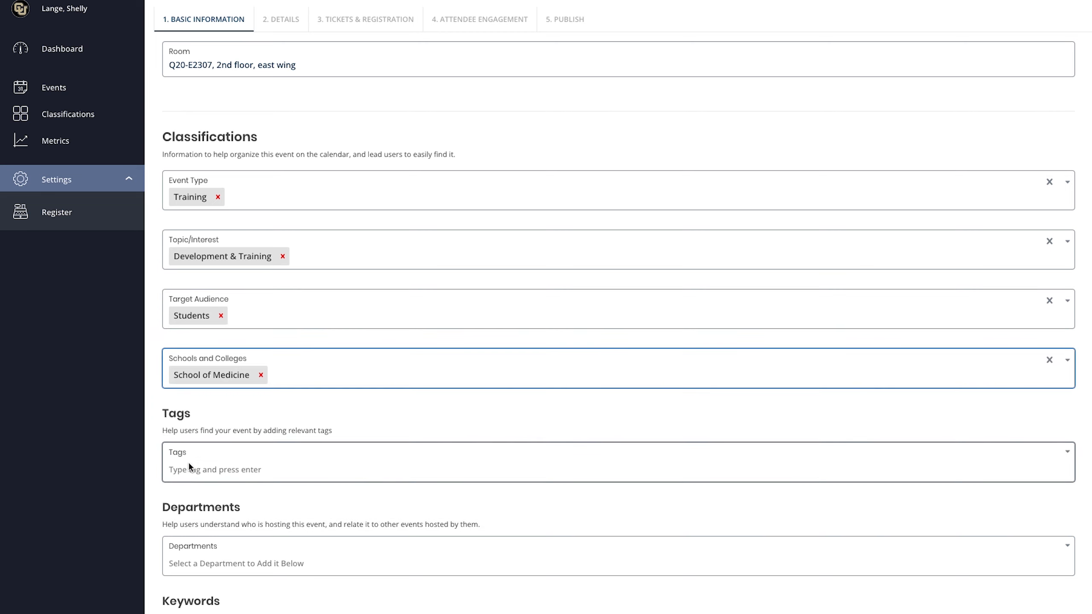
# Tag the event with the existing tag Employee Training Lunch and Learn.
pyautogui.click(279, 467)
pyautogui.write('Em')
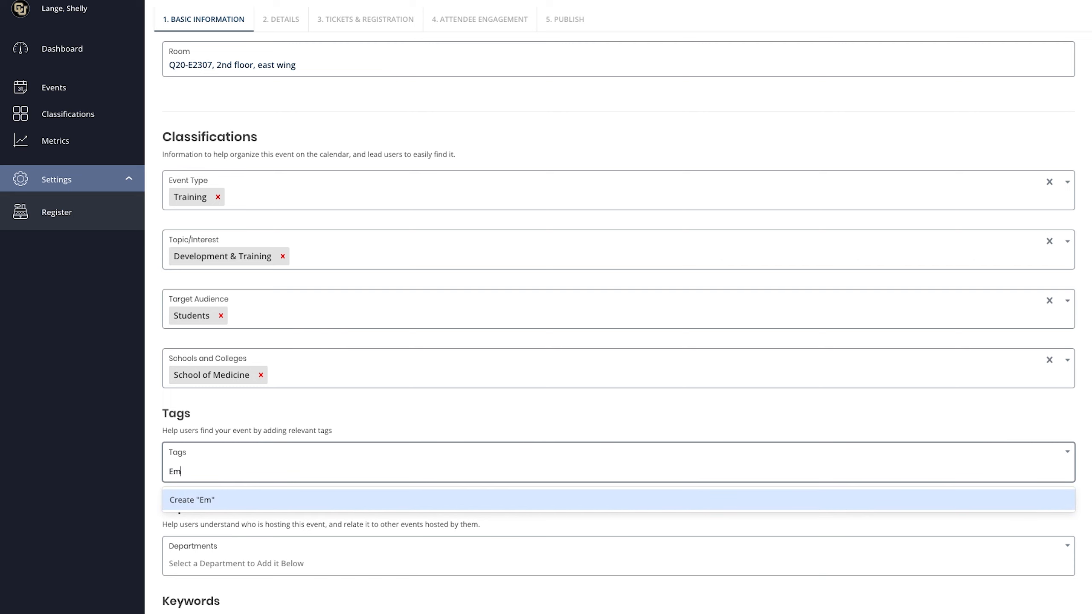
pyautogui.write('ployee T')
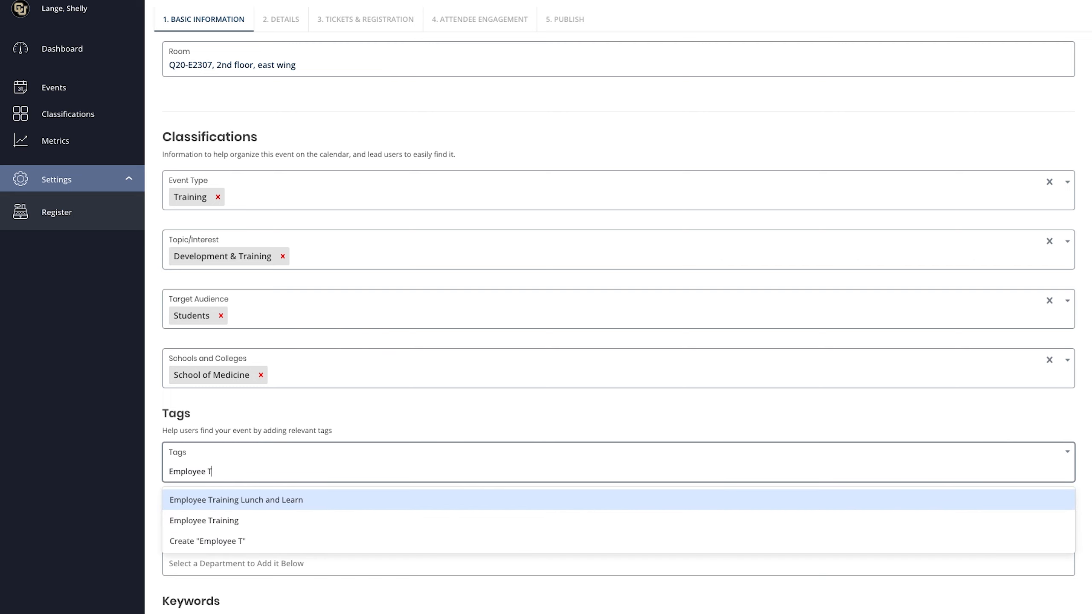
pyautogui.click(187, 500)
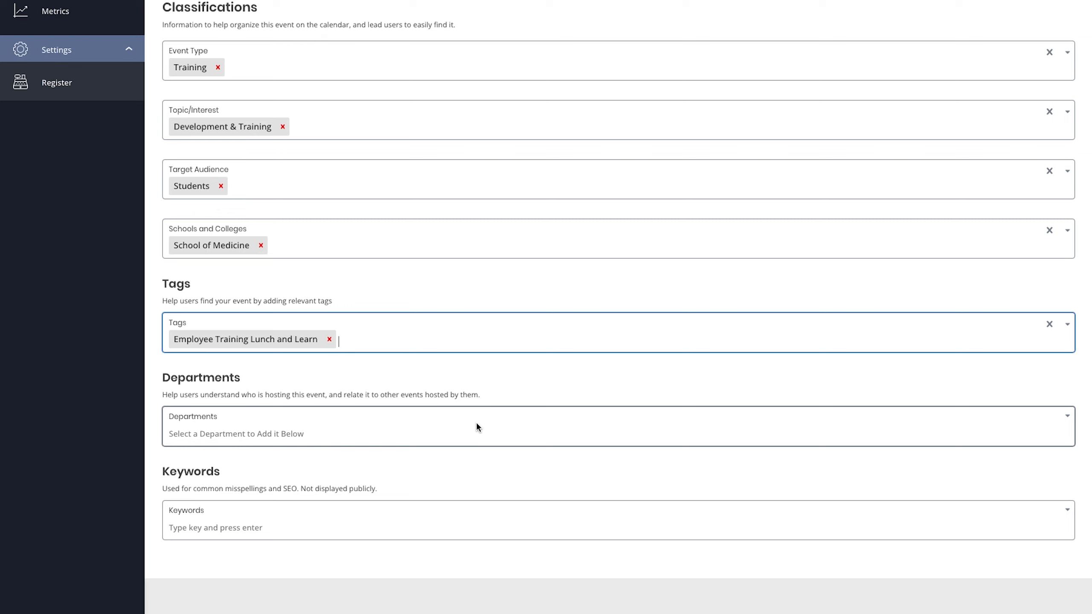
# Assign the Surgery department to the event, and save the basic information to continue to the details.
pyautogui.click(1067, 416)
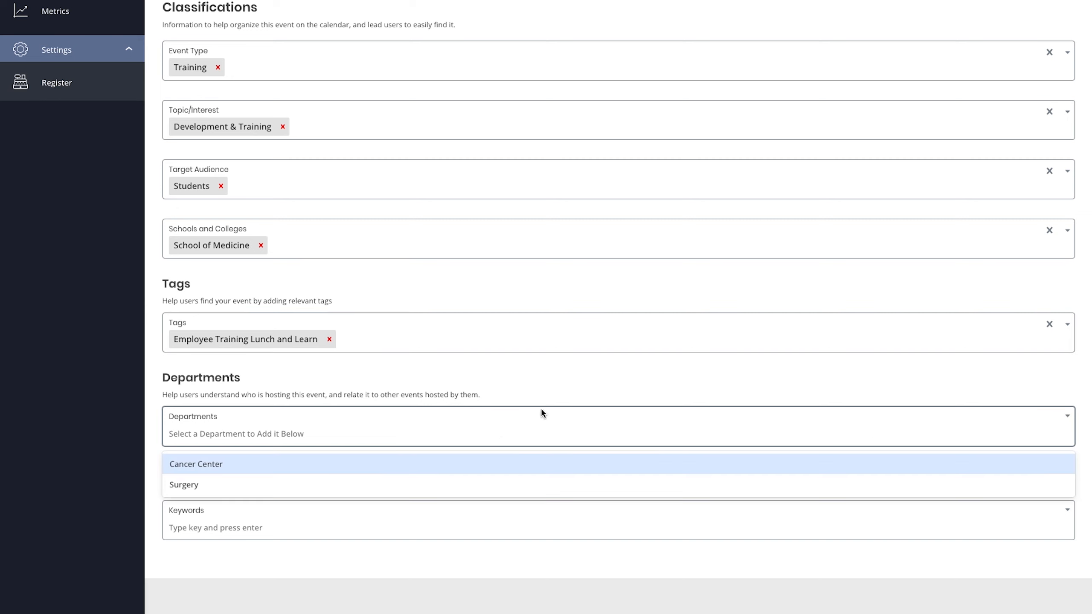
pyautogui.click(225, 483)
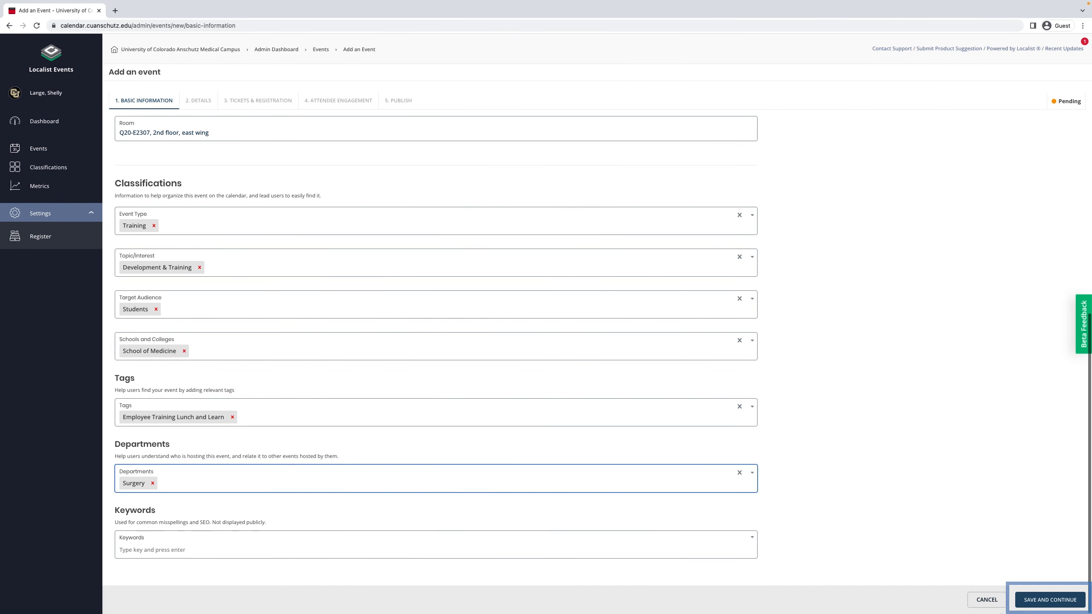
pyautogui.click(1040, 601)
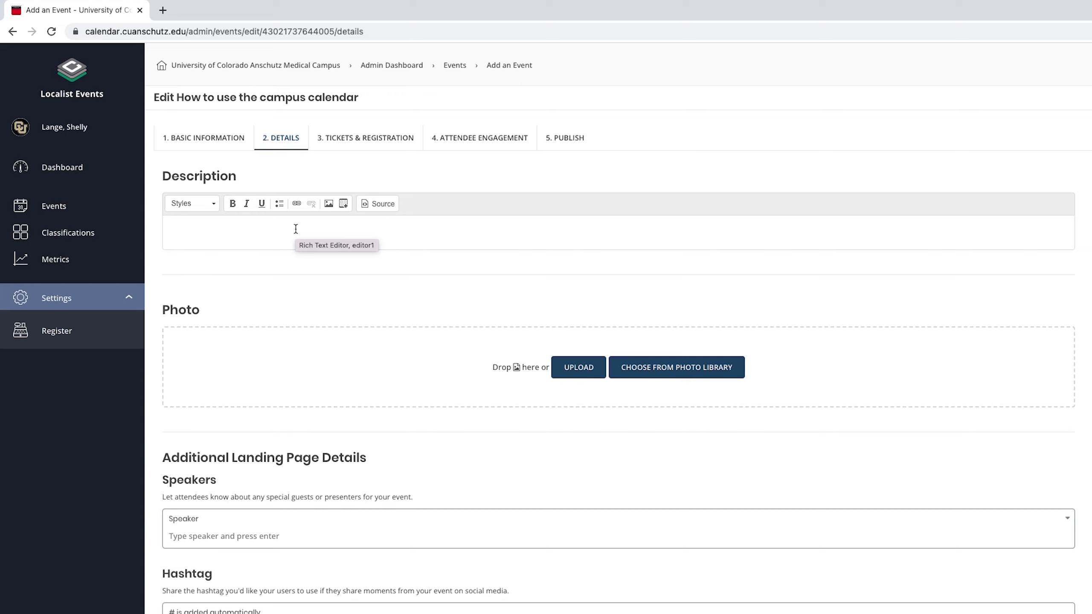
# Enter the event description "Learn how to login, create a digest, and build an event.".
pyautogui.click(228, 229)
pyautogui.write('Ler')
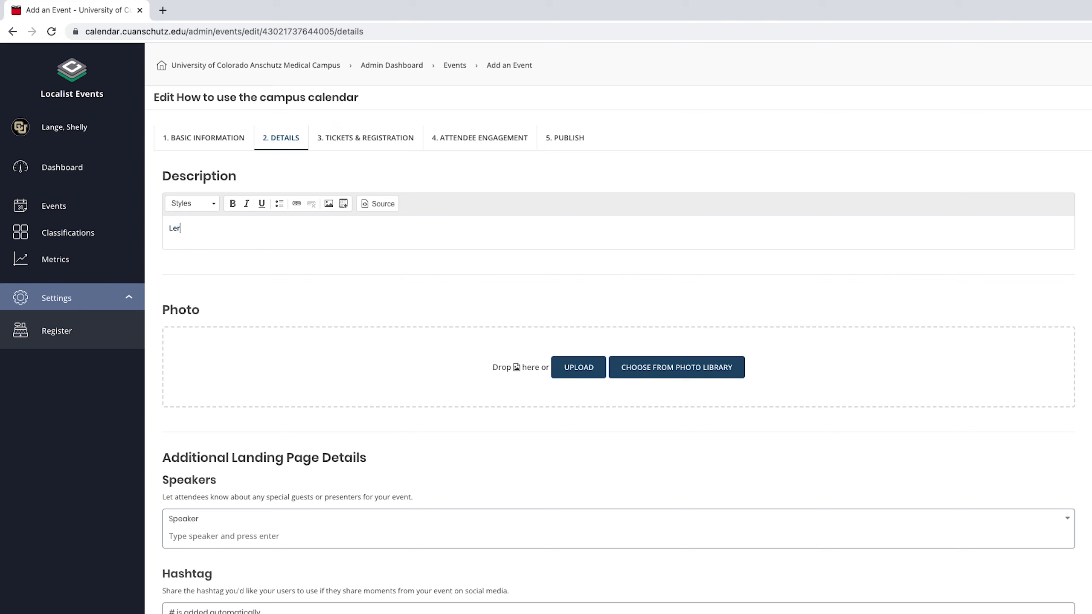
pyautogui.write('arn how to login, create a diget')
pyautogui.press('BackSpace')
pyautogui.write('st, and build ')
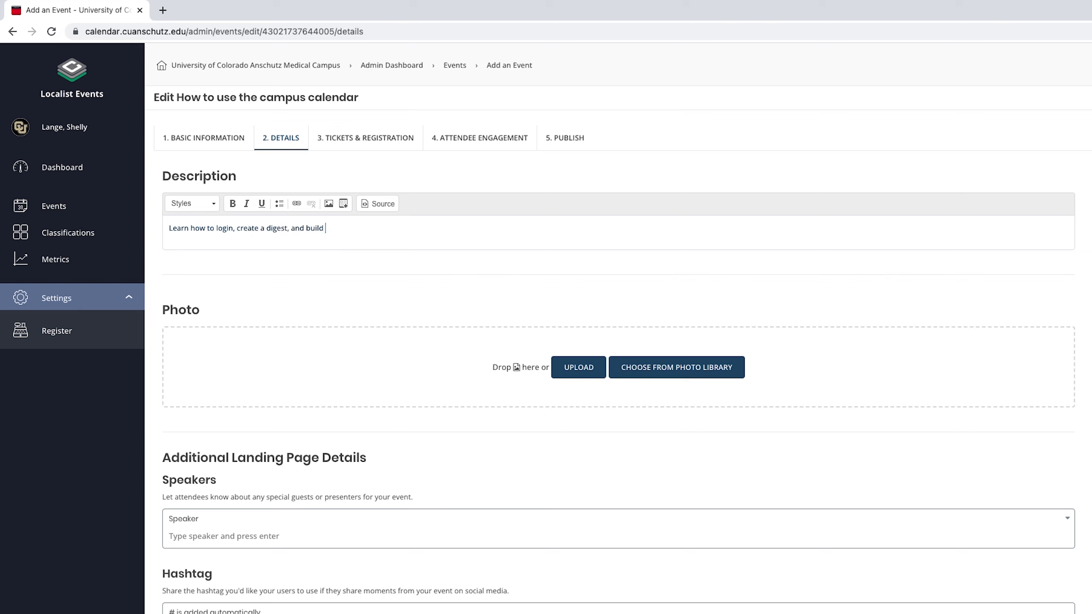
pyautogui.write('an event.')
# Add the photo library's picture of a woman studying in a library as the event photo.
pyautogui.click(684, 373)
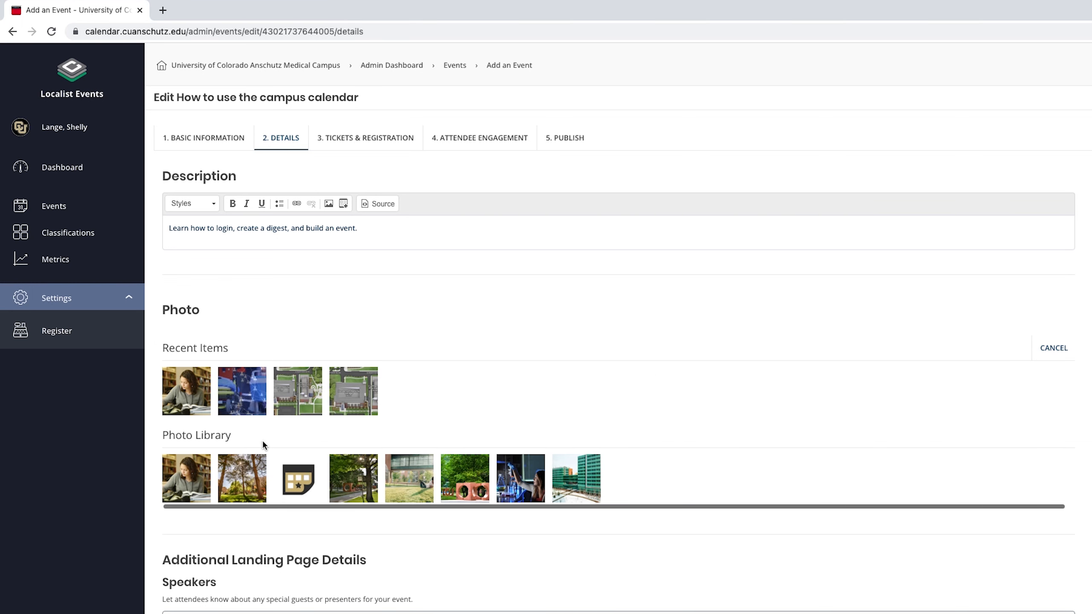
pyautogui.click(197, 475)
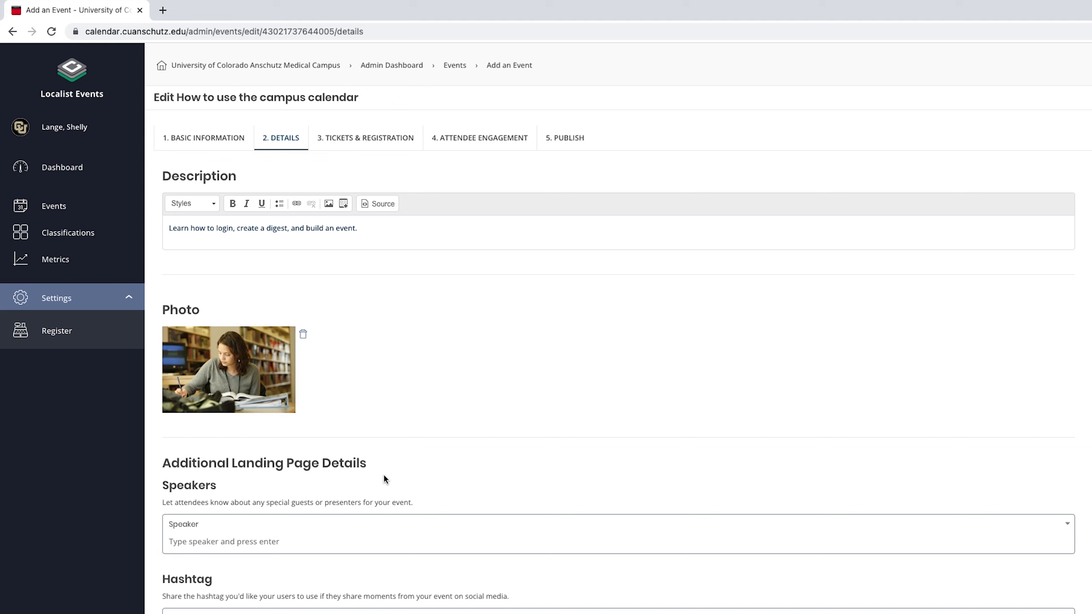
# Set the event hashtag to "training fun #greatfun", and save the details to continue to tickets and registration.
pyautogui.scroll(-2, 456, 473)
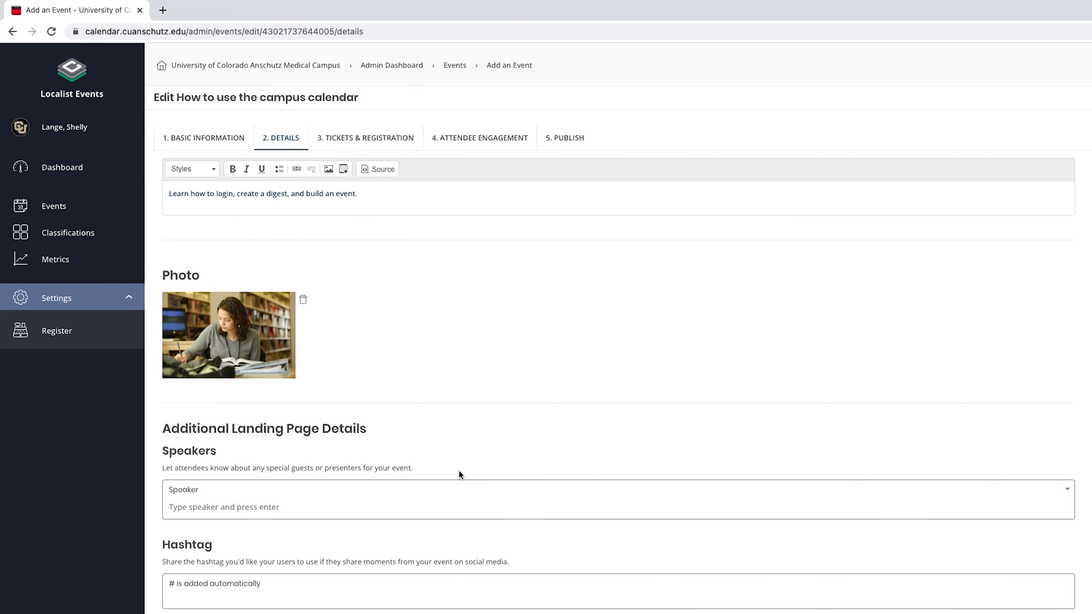
pyautogui.click(276, 495)
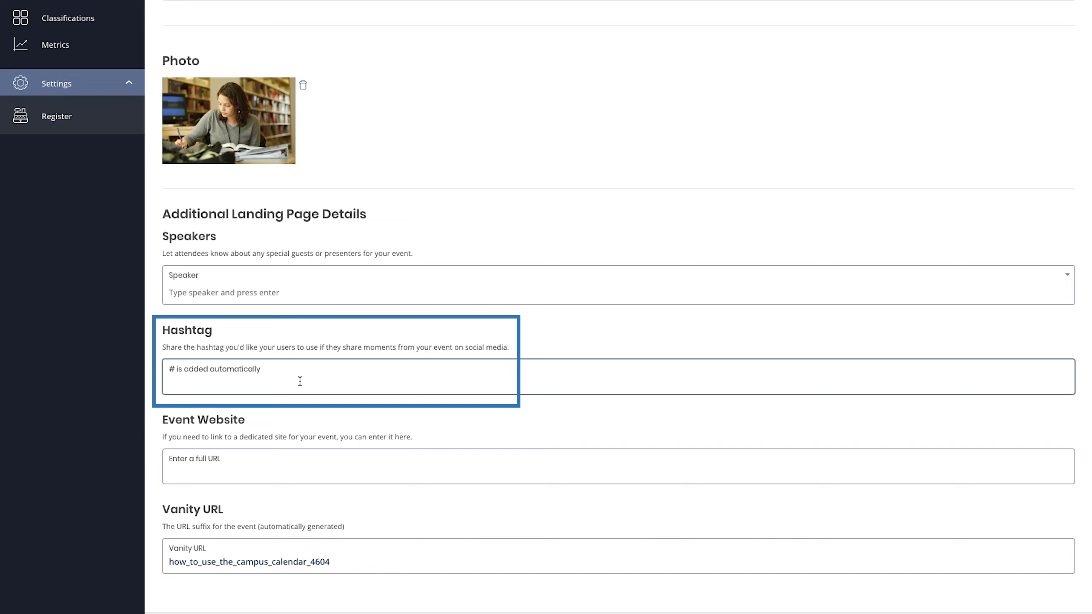
pyautogui.click(191, 390)
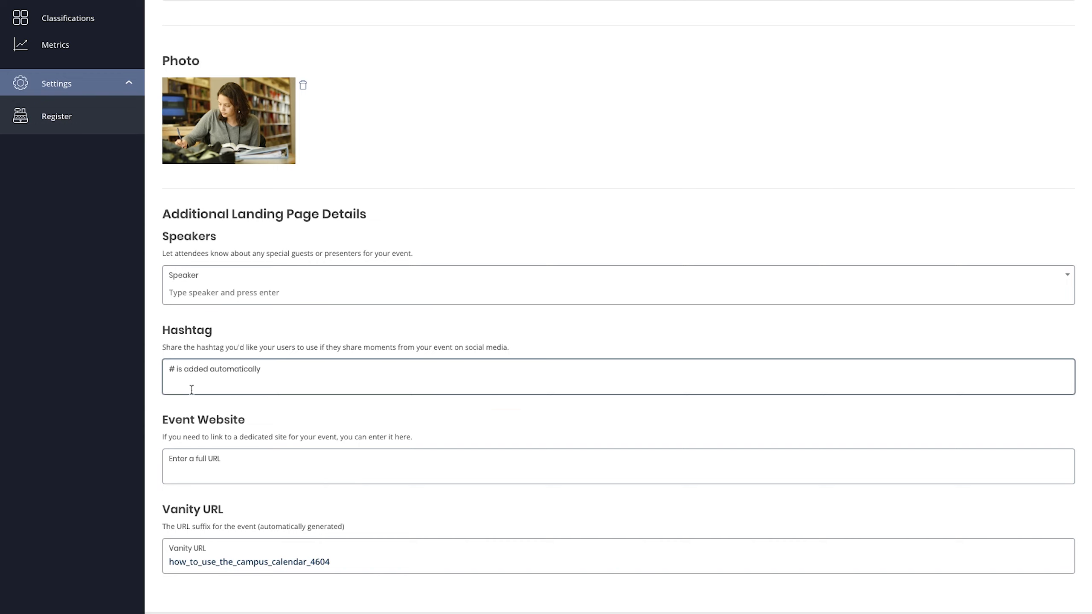
pyautogui.write('tai')
pyautogui.write('rainin')
pyautogui.write('g fun')
pyautogui.write(' #')
pyautogui.write('gr')
pyautogui.write('eat')
pyautogui.write('fun')
pyautogui.click(196, 459)
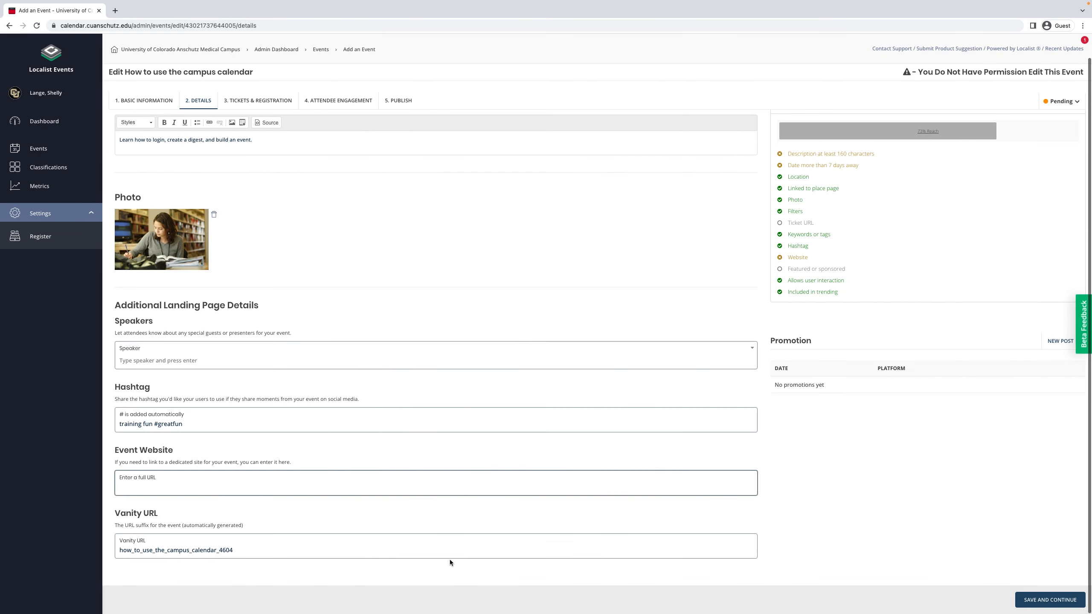
pyautogui.click(1027, 600)
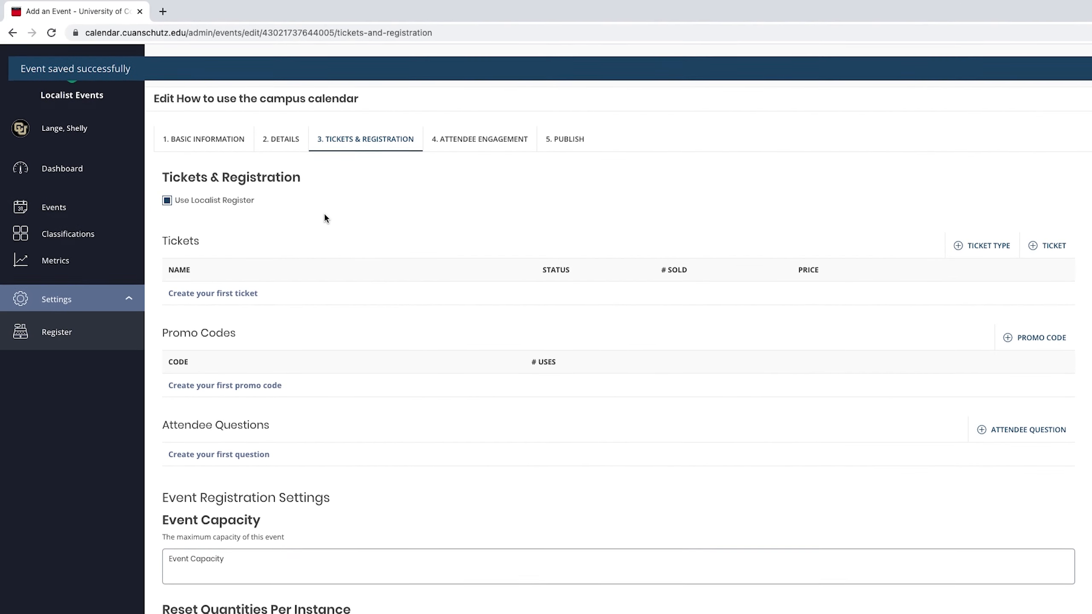
# Turn off Localist Register for the event, and save the event at the Publish stage without publishing it.
pyautogui.click(166, 203)
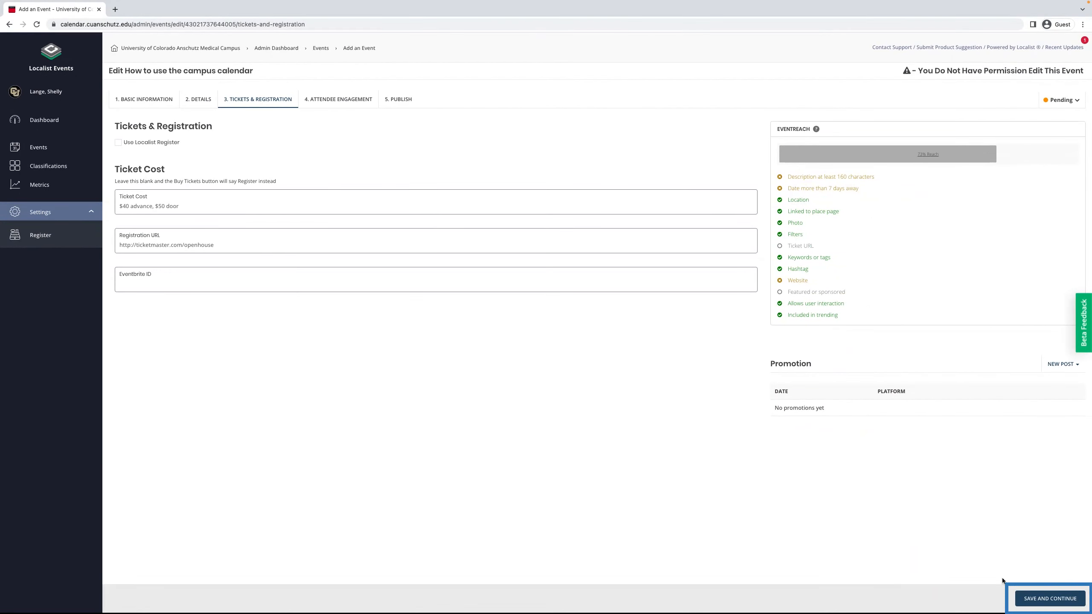
pyautogui.click(1041, 598)
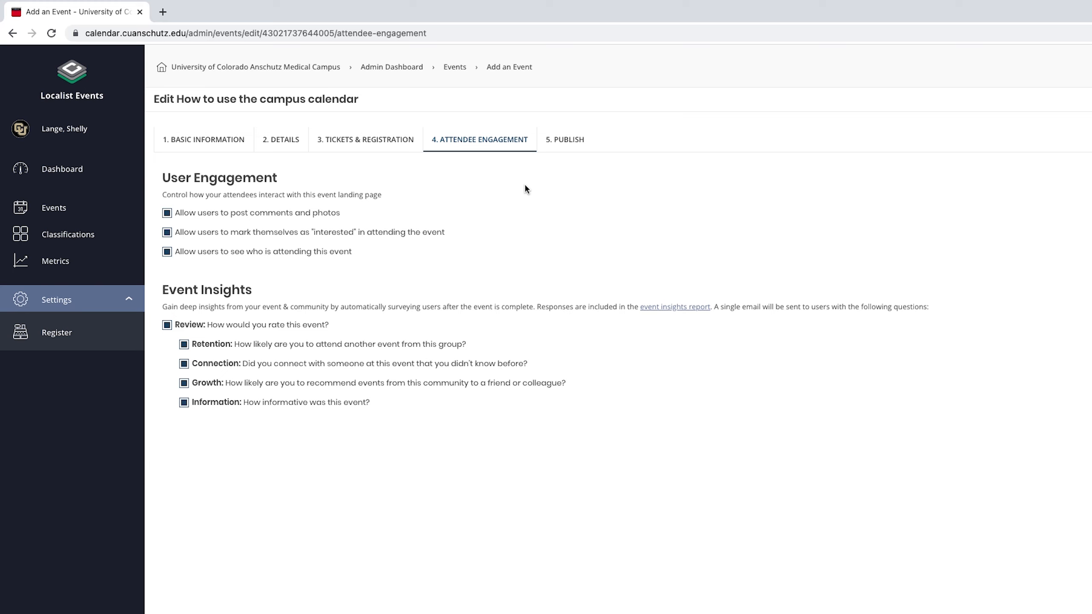
pyautogui.click(579, 143)
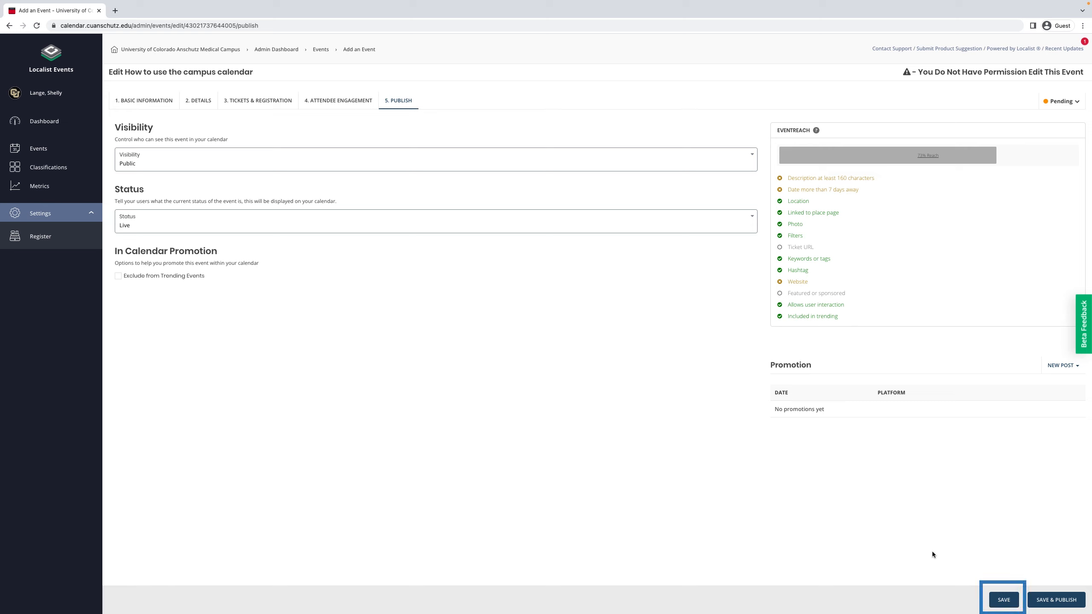
pyautogui.click(1004, 599)
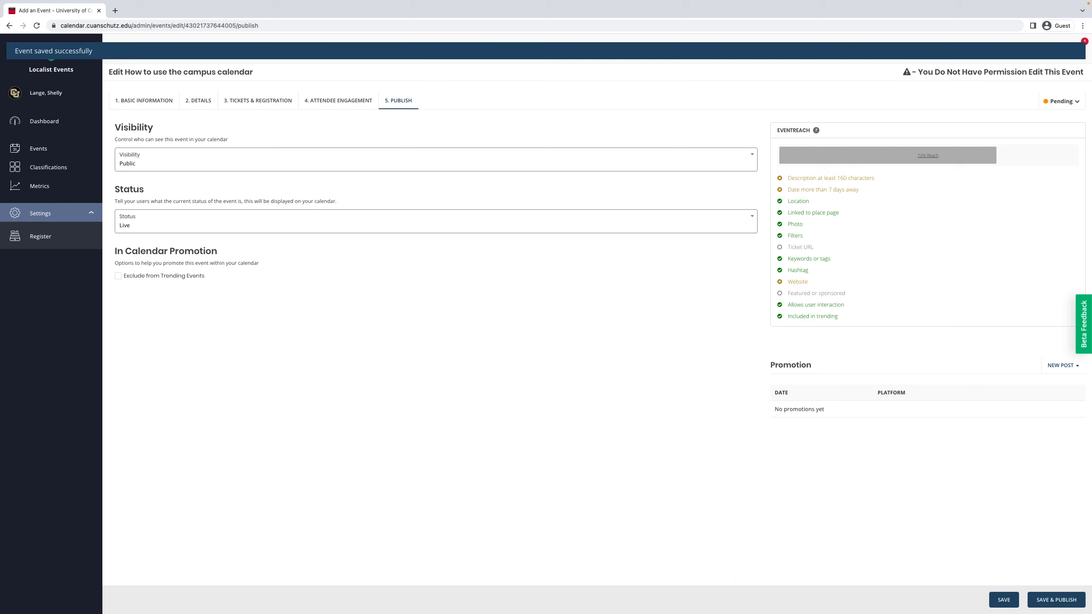
# Open "How to use the campus calendar" from the pending events and review its public event page down to the map.
pyautogui.click(47, 149)
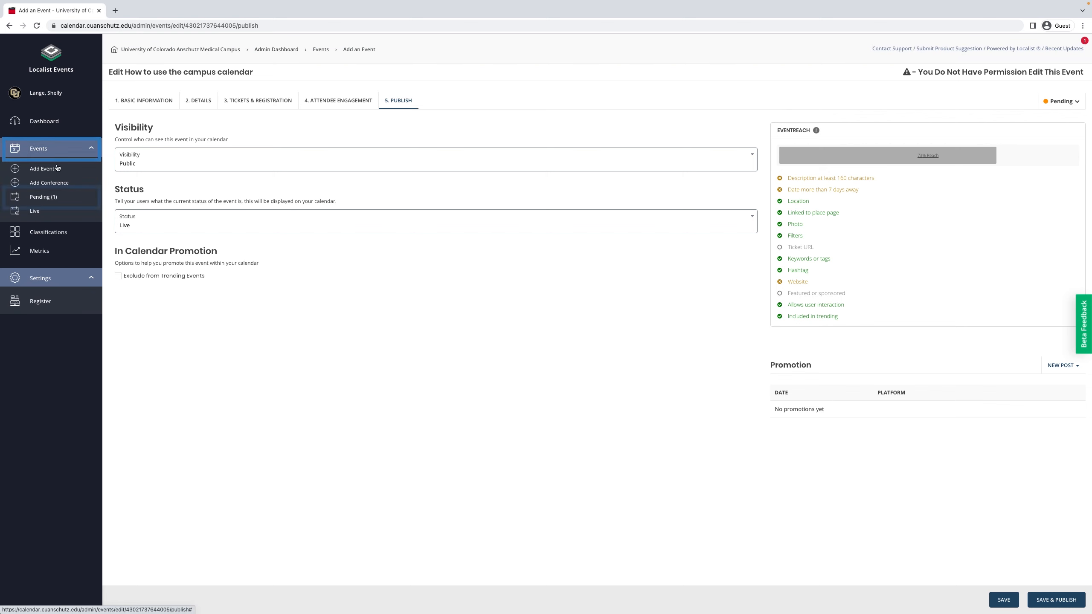
pyautogui.click(45, 197)
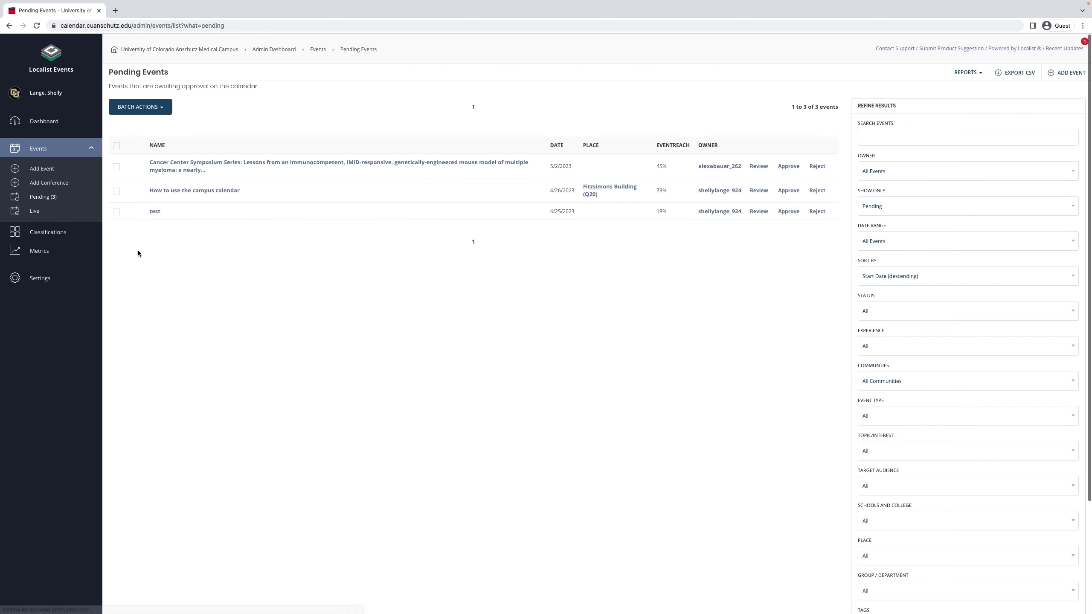
pyautogui.click(192, 193)
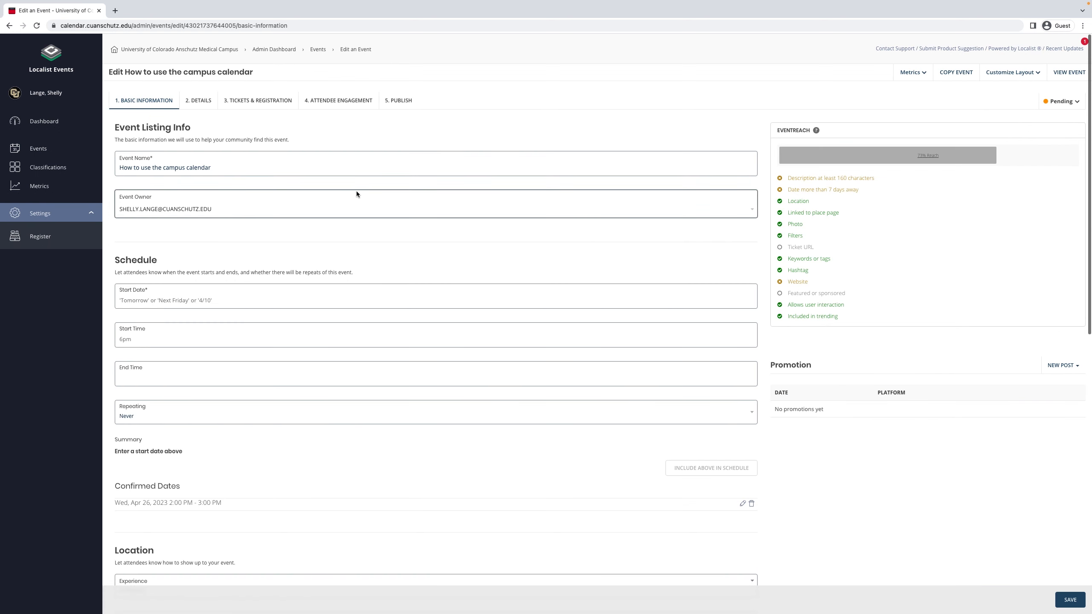
pyautogui.click(1066, 76)
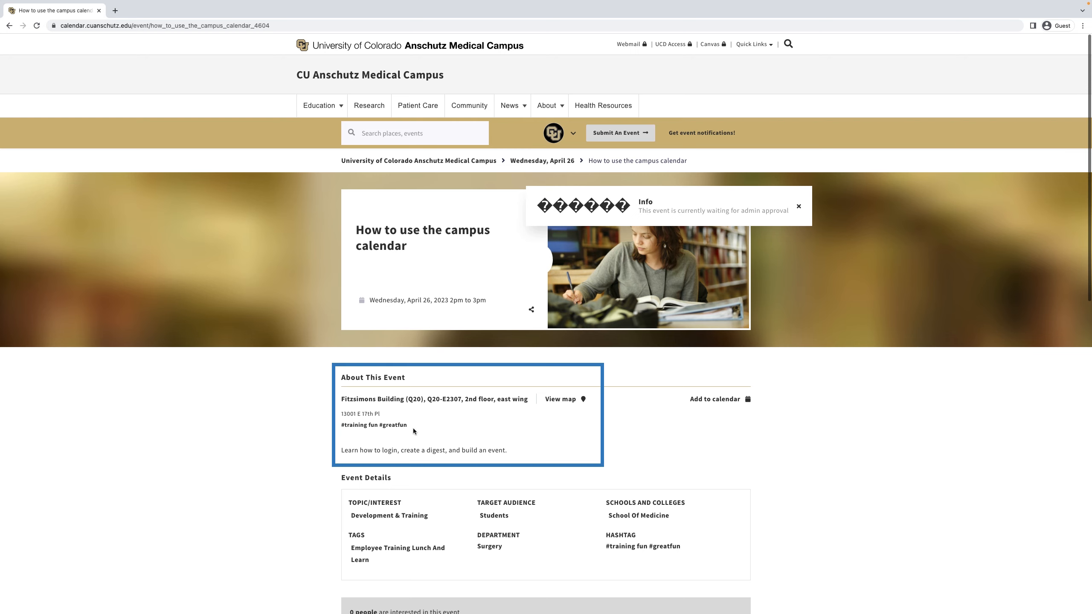
pyautogui.scroll(-3, 458, 456)
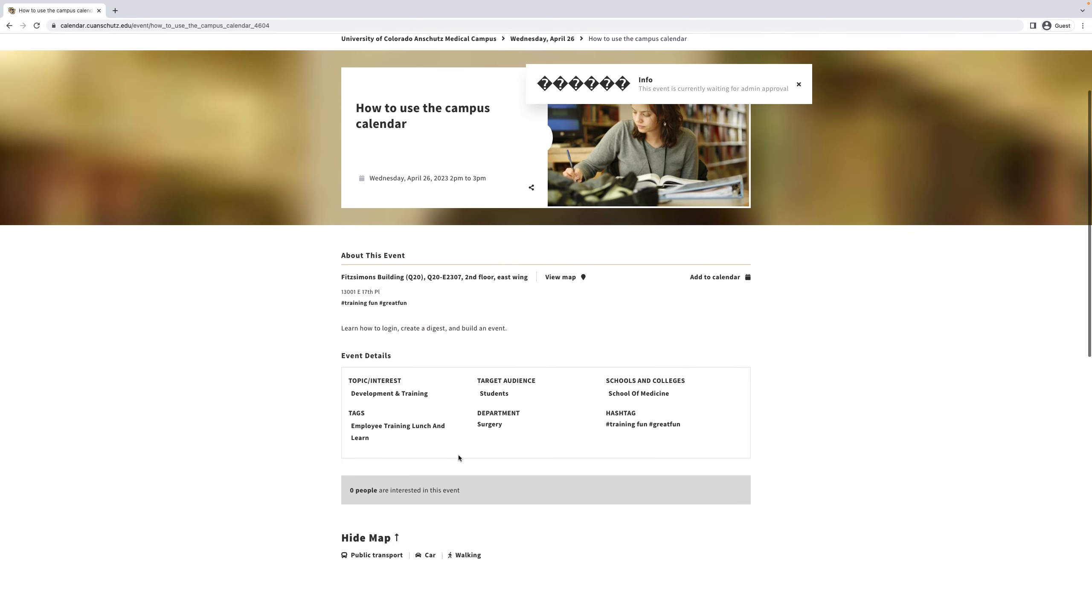
pyautogui.scroll(-3, 458, 455)
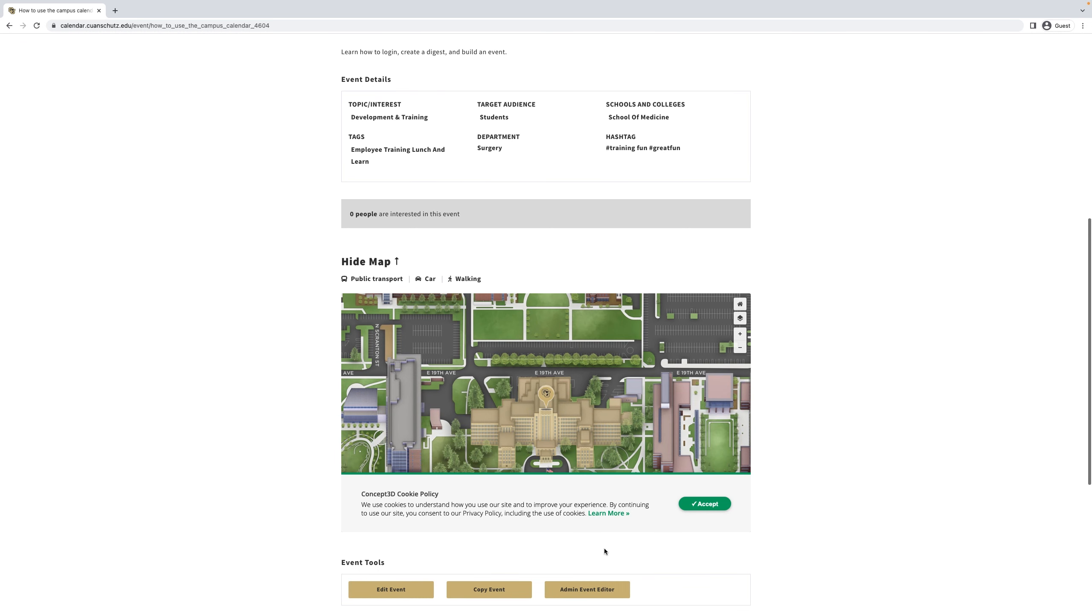
# Check the event's publishing options in the admin event editor, and return to the list of pending events.
pyautogui.click(594, 596)
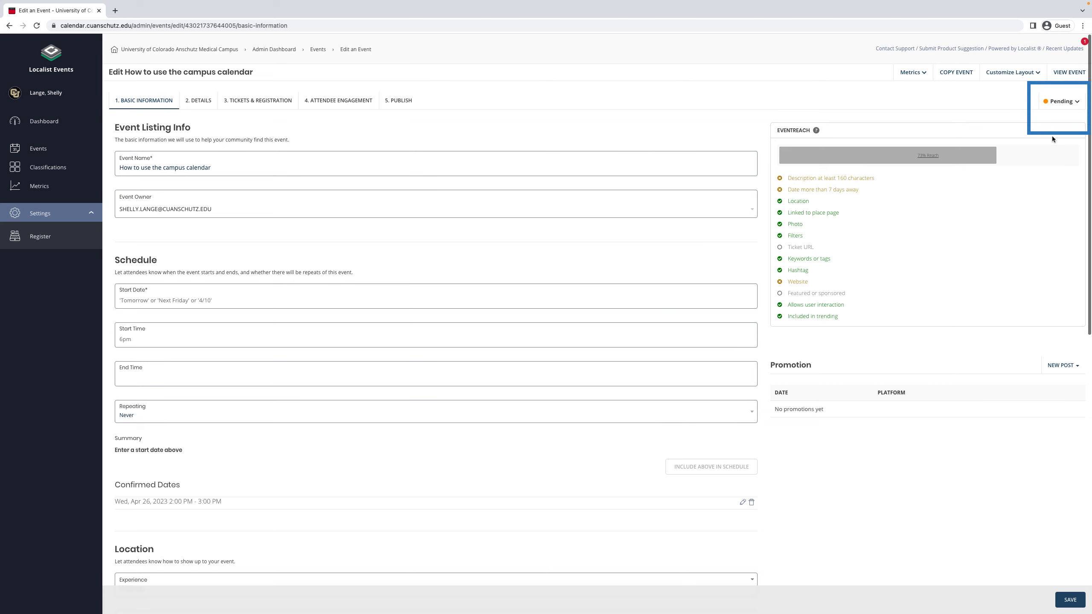
pyautogui.click(1080, 103)
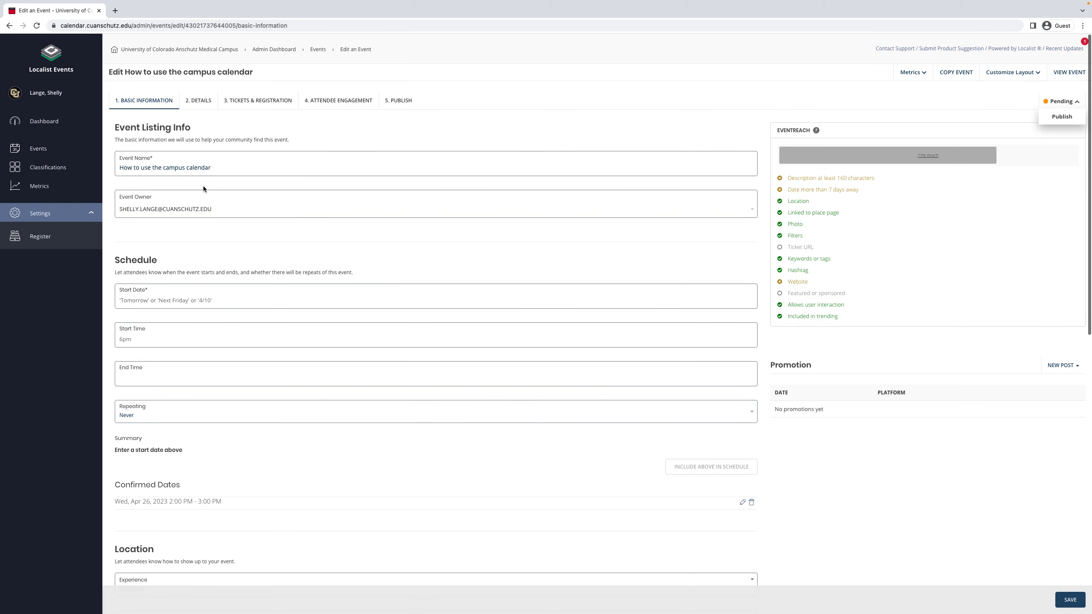
pyautogui.click(48, 150)
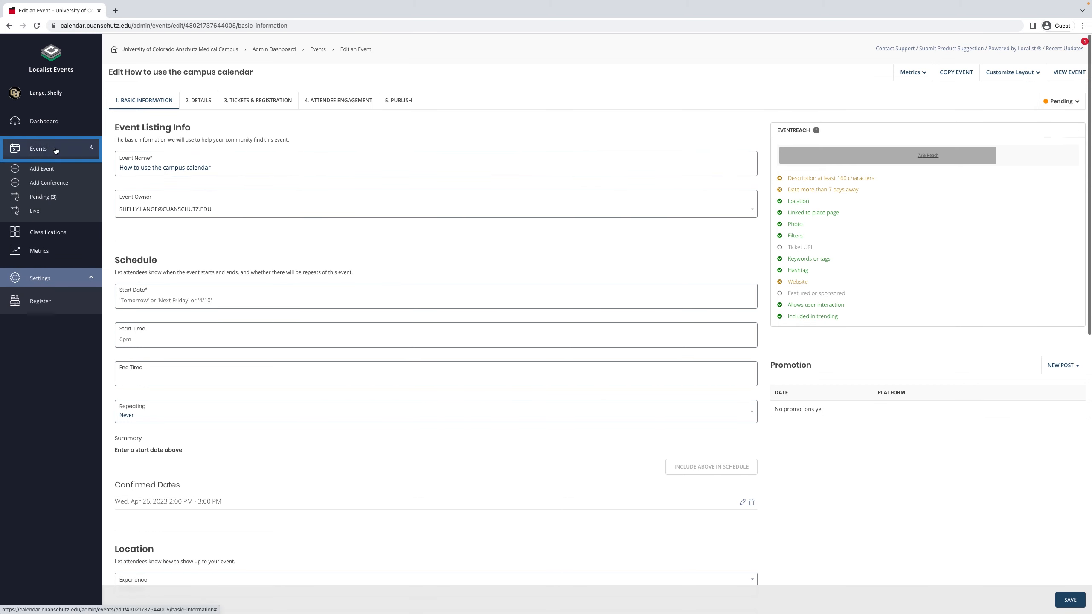
pyautogui.click(47, 197)
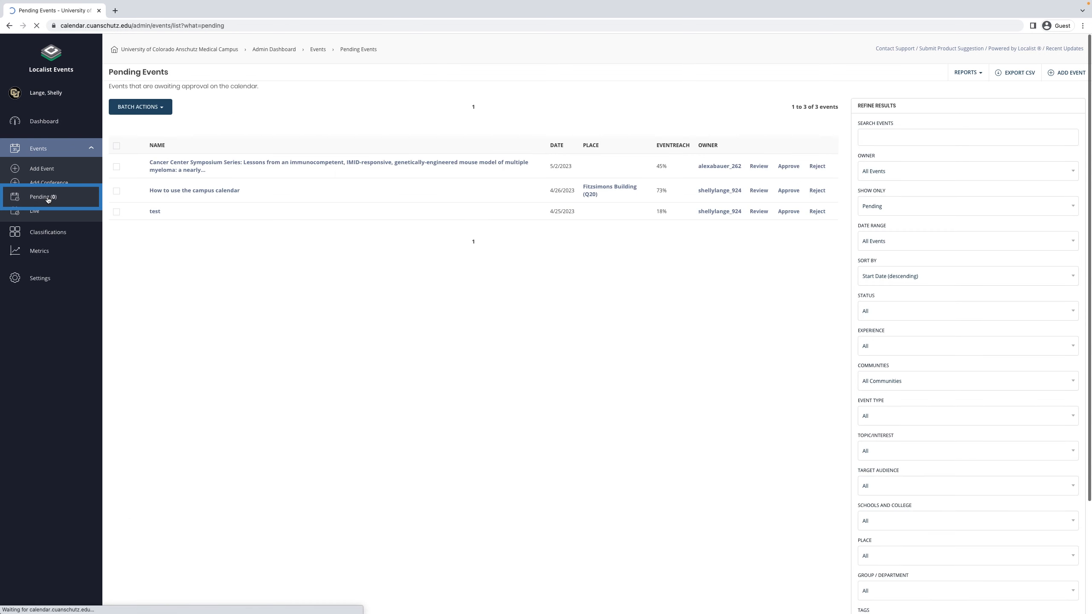